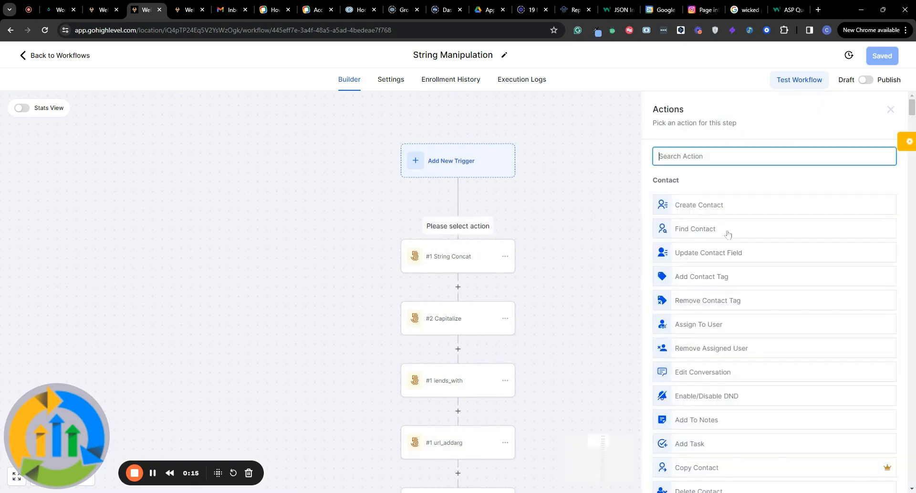
Step: Search the page for "string" and examine the String Manipulation Service actions, closing the actions list and page search when done
{"action": "key", "text": "ctrl+f"}
{"action": "type", "text": "strin"}
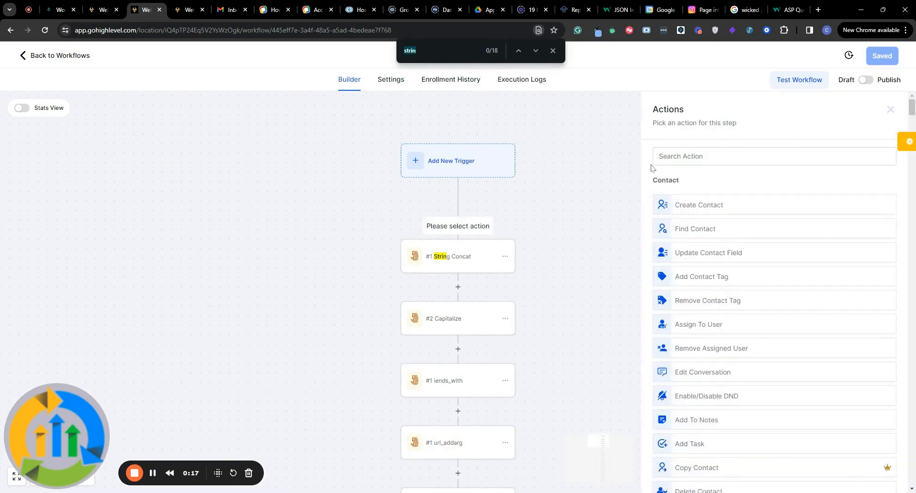
{"action": "type", "text": "g"}
{"action": "scroll", "coordinate": [792, 363], "scroll_direction": "down", "scroll_amount": 4}
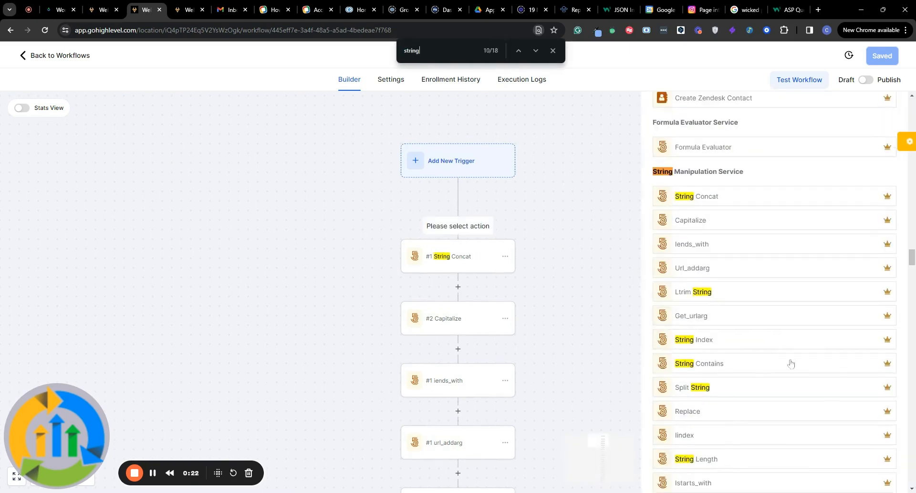
{"action": "scroll", "coordinate": [520, 286], "scroll_direction": "down", "scroll_amount": 1}
{"action": "scroll", "coordinate": [520, 285], "scroll_direction": "down", "scroll_amount": 5}
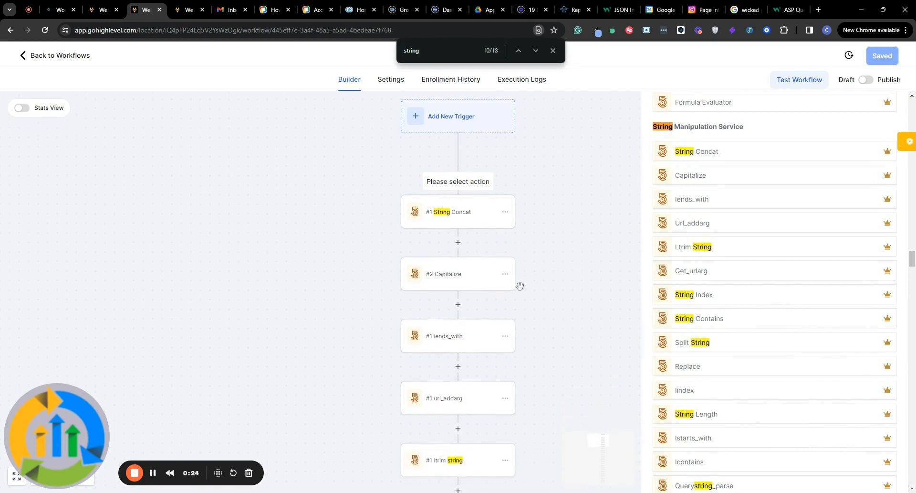
{"action": "scroll", "coordinate": [459, 291], "scroll_direction": "down", "scroll_amount": 2}
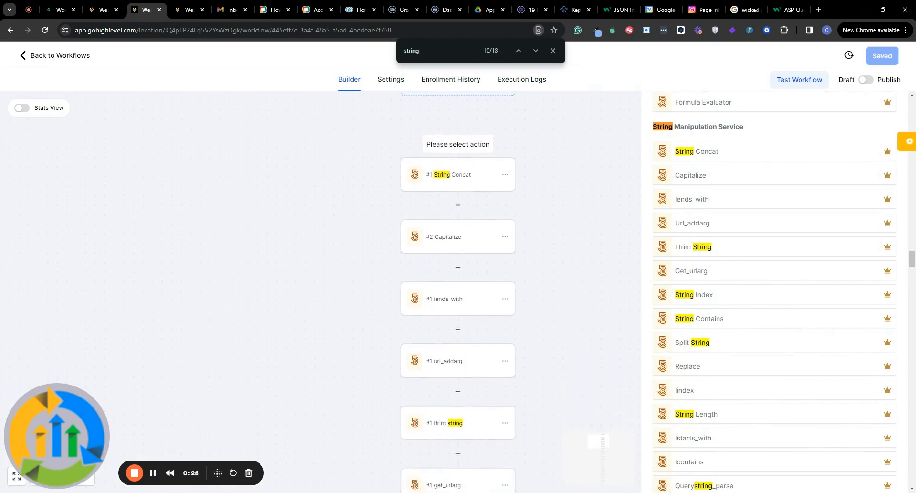
{"action": "scroll", "coordinate": [459, 291], "scroll_direction": "down", "scroll_amount": 3}
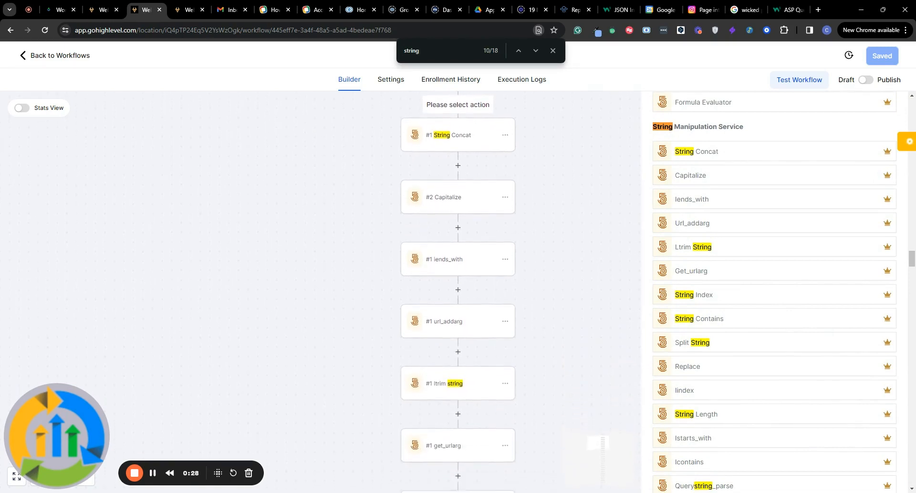
{"action": "scroll", "coordinate": [459, 291], "scroll_direction": "down", "scroll_amount": 1}
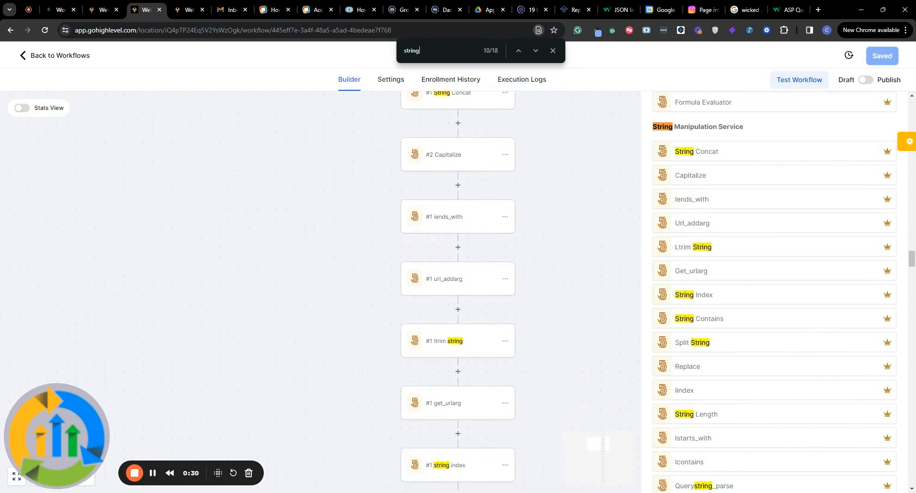
{"action": "left_click", "coordinate": [742, 205]}
{"action": "left_click", "coordinate": [898, 106]}
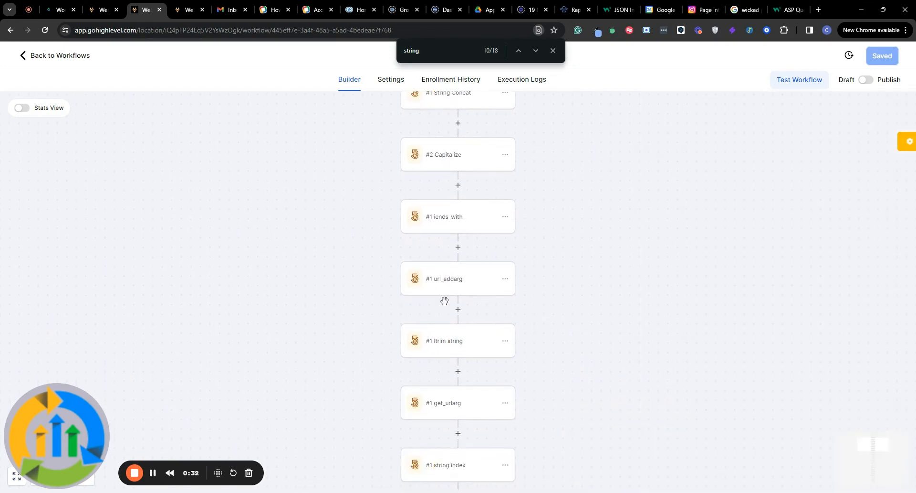
{"action": "left_click", "coordinate": [553, 50]}
Step: Open the String Concat action in the workflow and examine its first value and second value
{"action": "scroll", "coordinate": [524, 156], "scroll_direction": "up", "scroll_amount": 4}
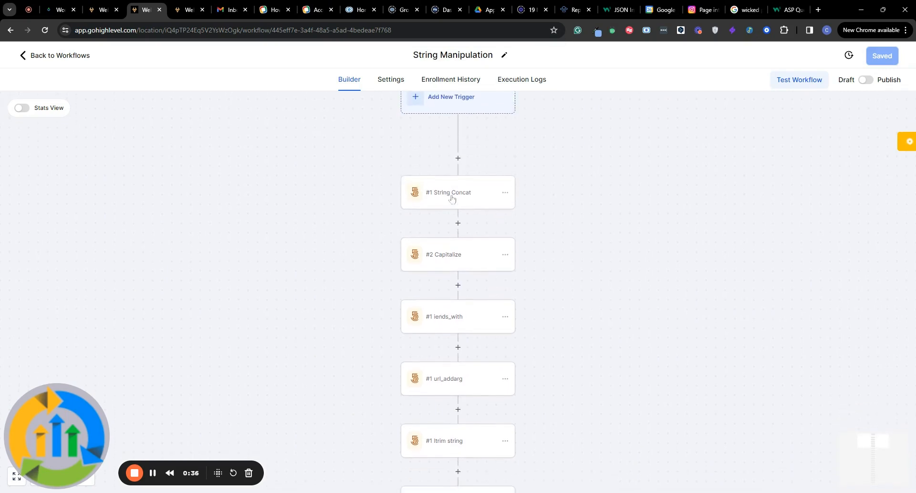
{"action": "left_click", "coordinate": [452, 198]}
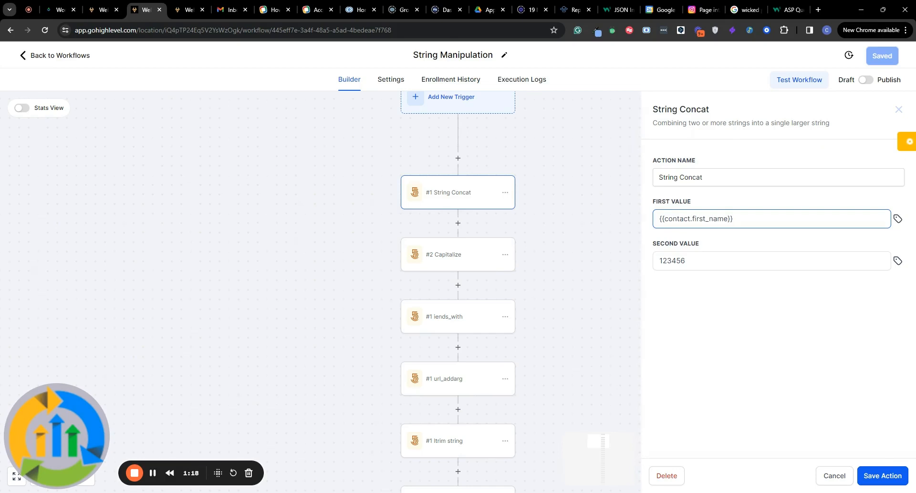
{"action": "left_click", "coordinate": [684, 238]}
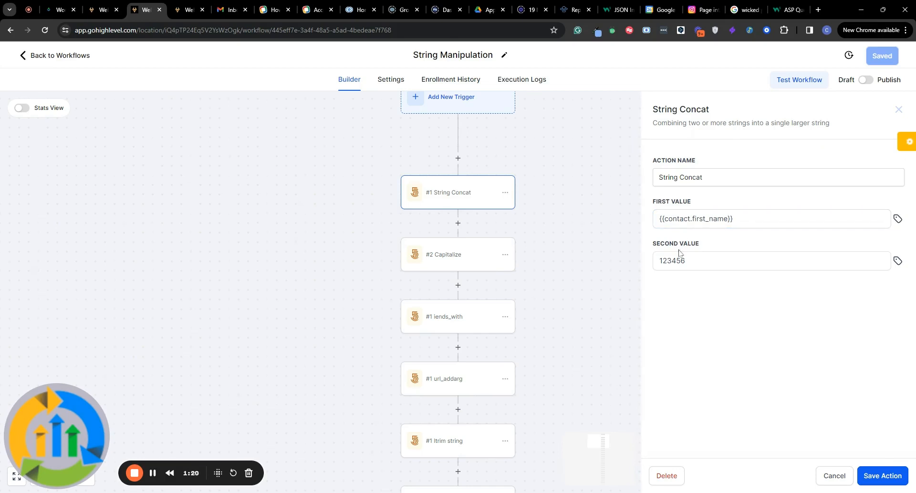
{"action": "left_click", "coordinate": [718, 220]}
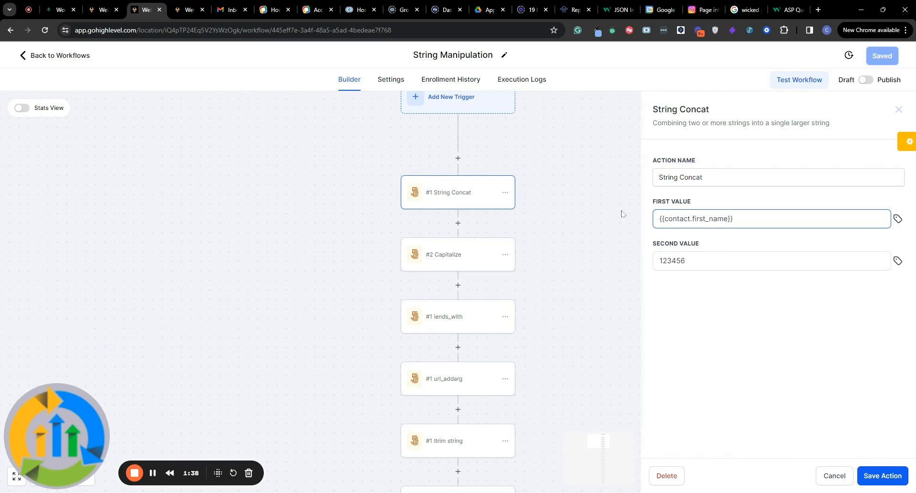
Step: Open the Capitalize action and examine the text supplied as its string
{"action": "left_click", "coordinate": [468, 261]}
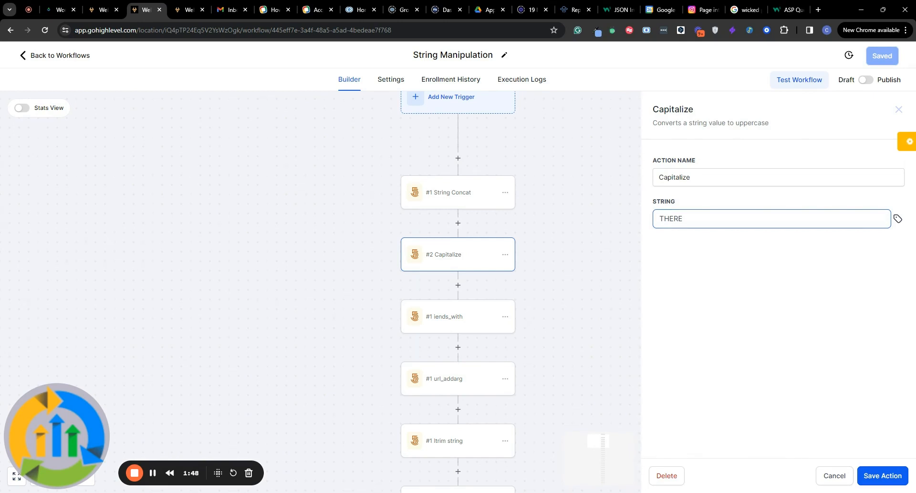
{"action": "mouse_move", "coordinate": [664, 219]}
{"action": "left_mouse_down"}
{"action": "mouse_move", "coordinate": [652, 227]}
{"action": "mouse_move", "coordinate": [684, 219]}
{"action": "mouse_move", "coordinate": [665, 219]}
{"action": "left_mouse_up"}
{"action": "left_click", "coordinate": [685, 219]}
{"action": "left_click", "coordinate": [664, 219]}
{"action": "left_click", "coordinate": [684, 219]}
Step: Open the iends_with action and examine how its string and suffix are filled in
{"action": "scroll", "coordinate": [548, 273], "scroll_direction": "down", "scroll_amount": 2}
{"action": "left_click", "coordinate": [465, 216]}
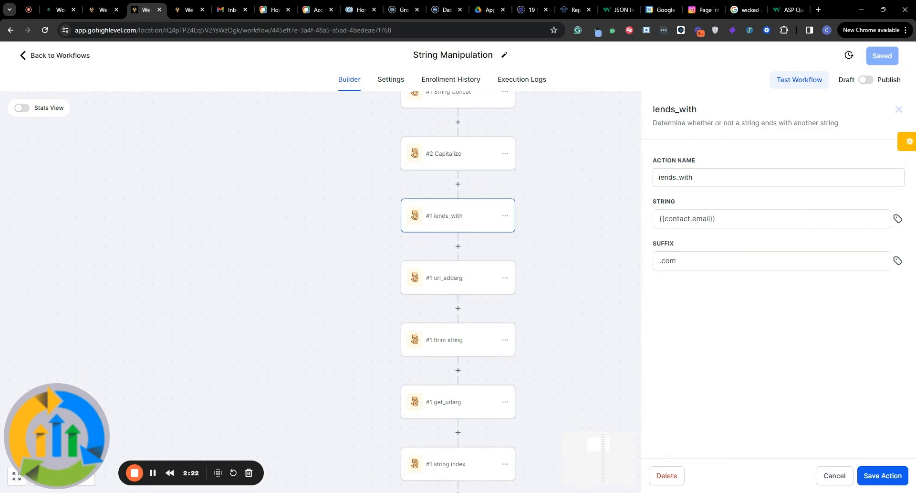
{"action": "left_click", "coordinate": [771, 218]}
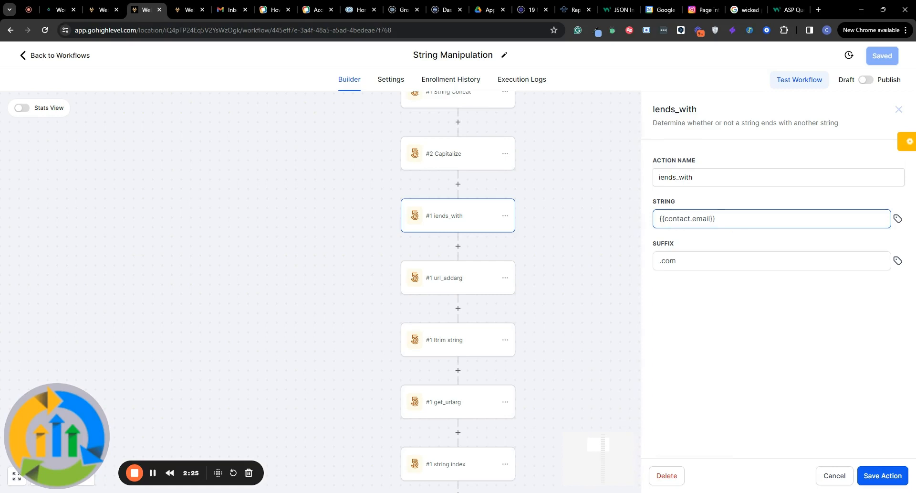
{"action": "left_click_drag", "start_coordinate": [716, 218], "coordinate": [637, 210]}
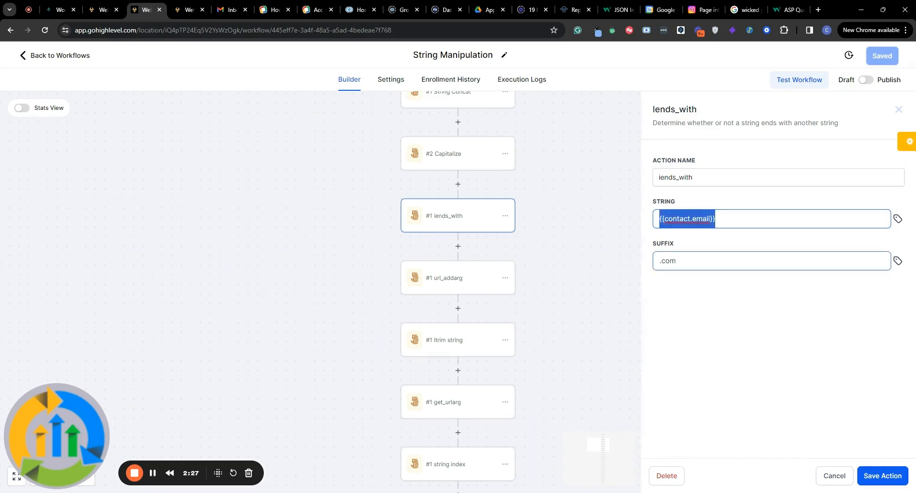
{"action": "left_click", "coordinate": [680, 261]}
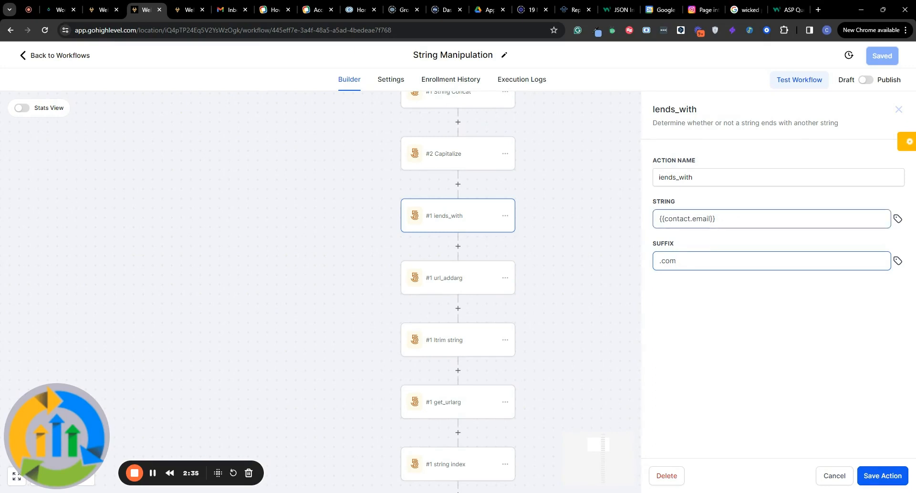
{"action": "left_click_drag", "start_coordinate": [716, 218], "coordinate": [651, 222]}
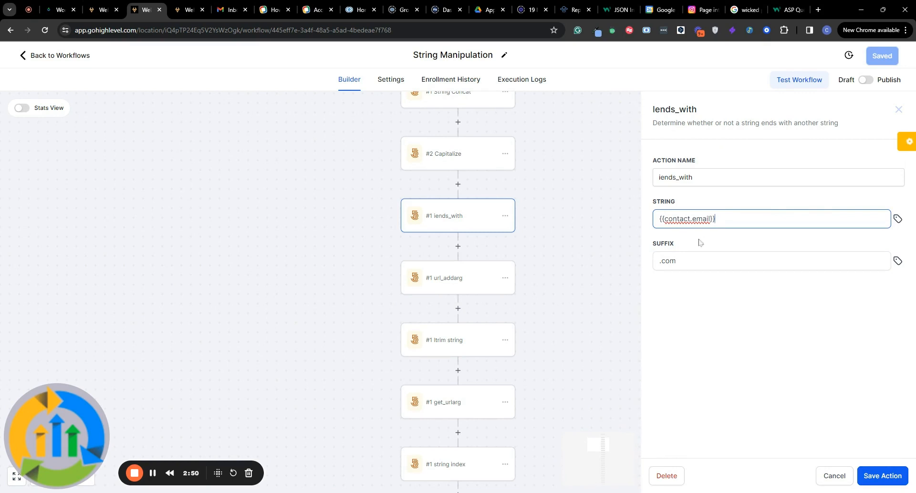
{"action": "left_click", "coordinate": [666, 254]}
{"action": "key", "text": "Tab"}
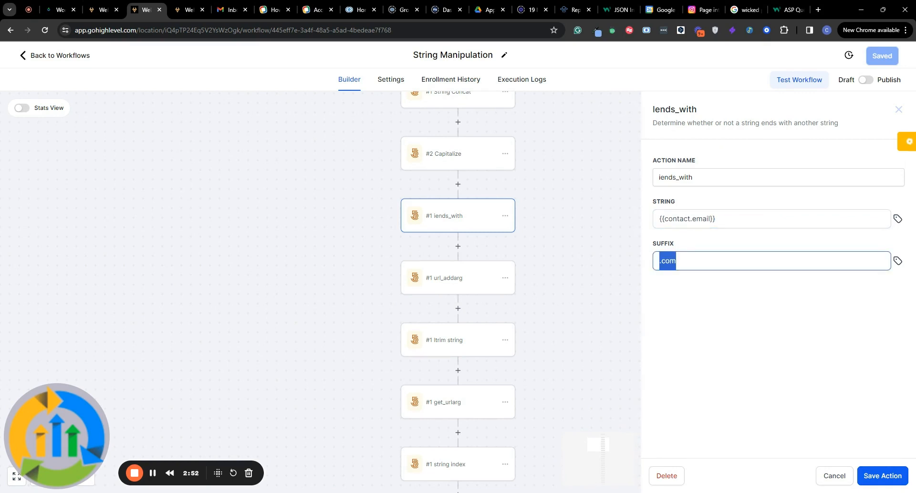
{"action": "left_click", "coordinate": [716, 218]}
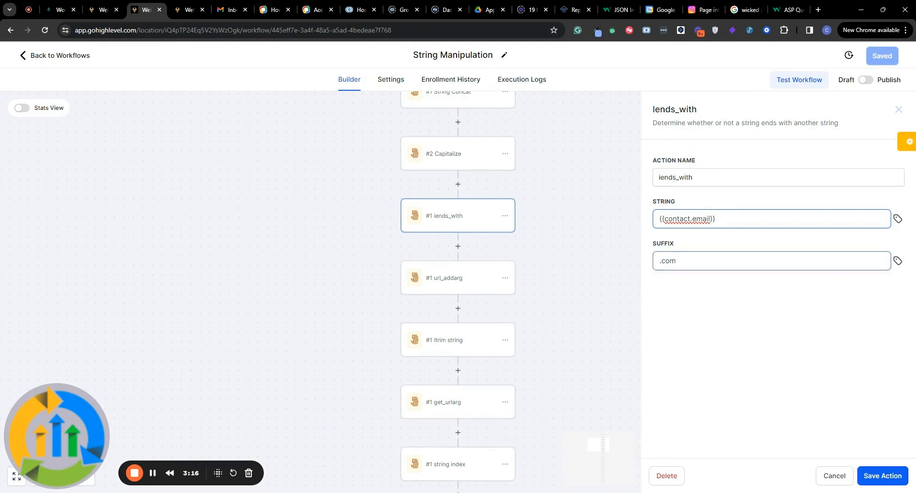
{"action": "left_click_drag", "start_coordinate": [679, 261], "coordinate": [659, 261]}
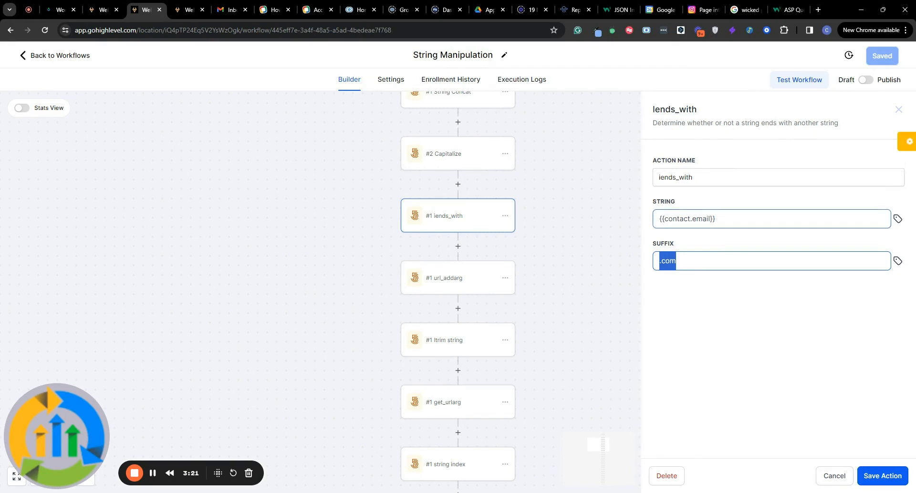
{"action": "left_click", "coordinate": [717, 218]}
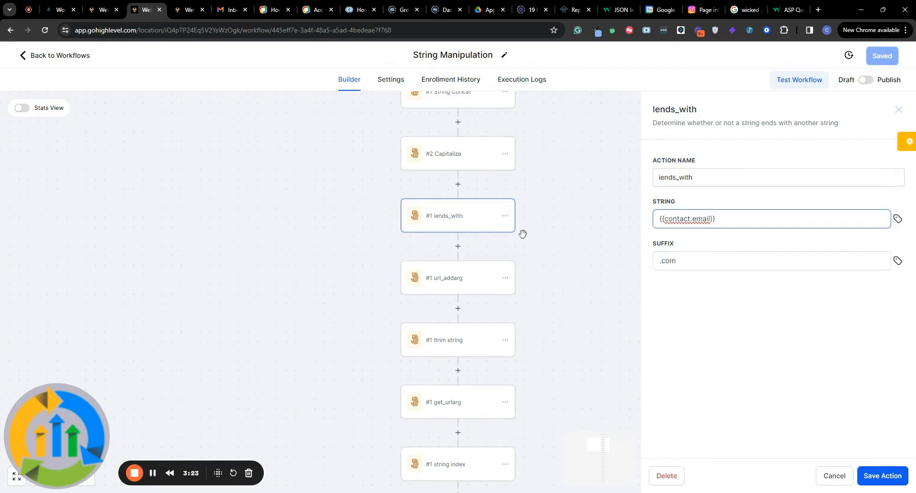
Step: Open the url_addarg action and examine its URL, argument name and argument value, including the custom value choices for the argument name
{"action": "scroll", "coordinate": [523, 233], "scroll_direction": "down", "scroll_amount": 3}
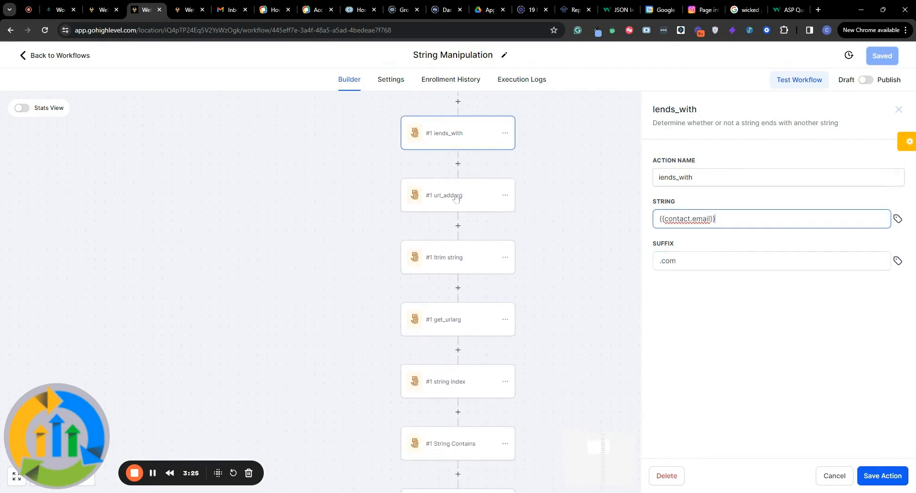
{"action": "left_click", "coordinate": [456, 199]}
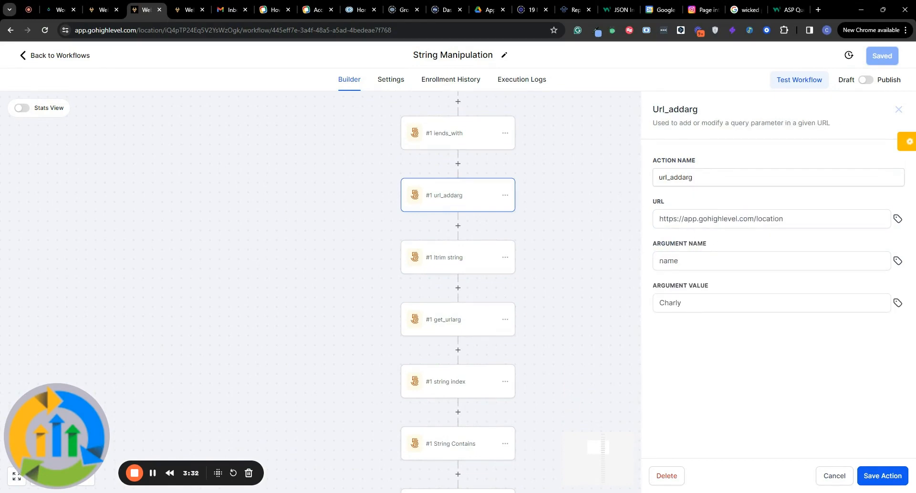
{"action": "left_click", "coordinate": [735, 213]}
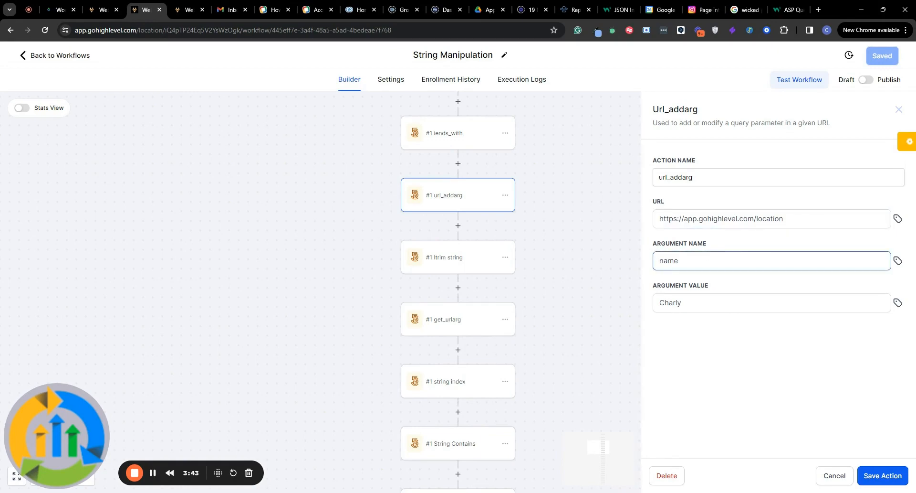
{"action": "left_click_drag", "start_coordinate": [679, 261], "coordinate": [639, 255]}
{"action": "left_click", "coordinate": [897, 261]}
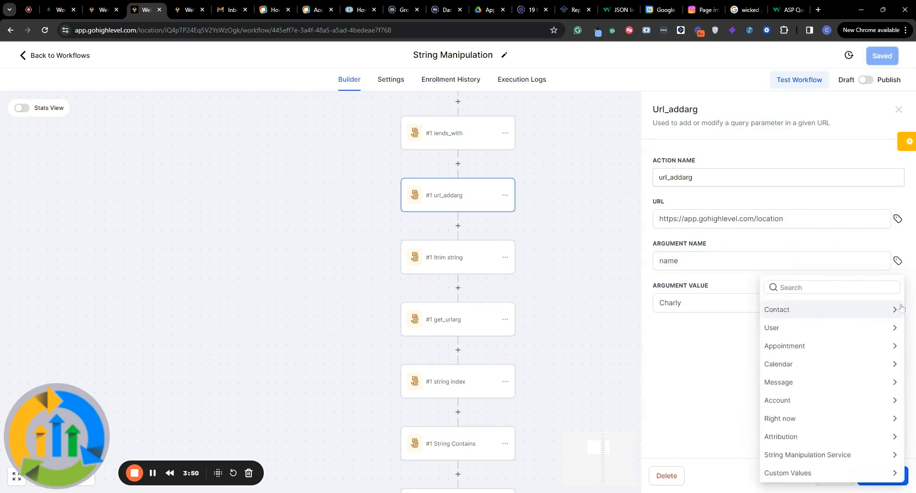
{"action": "left_click", "coordinate": [811, 234]}
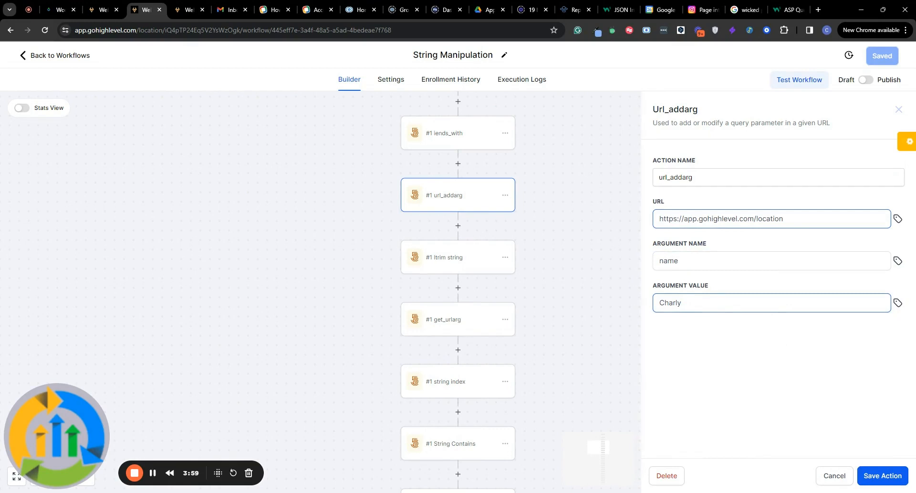
{"action": "left_click", "coordinate": [786, 218]}
{"action": "type", "text": "?"}
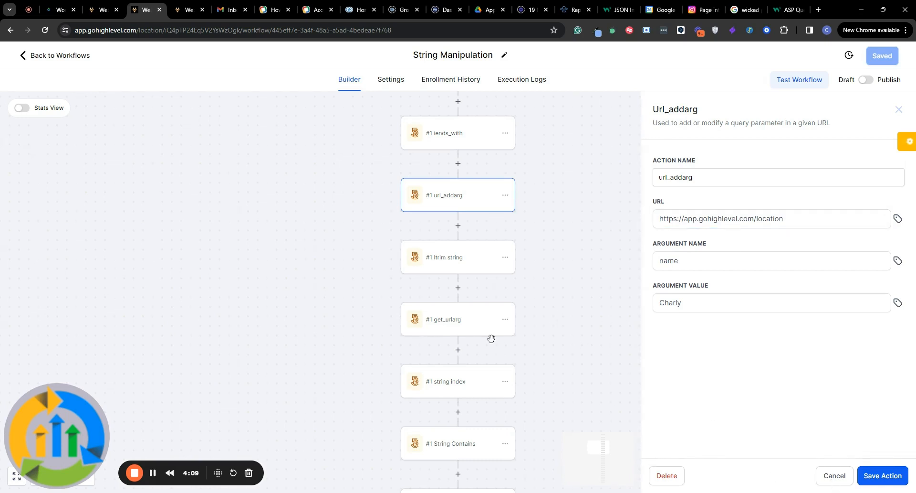
Step: Open the ltrim string action and examine its text and the characters it strips from the beginning
{"action": "left_click", "coordinate": [458, 260]}
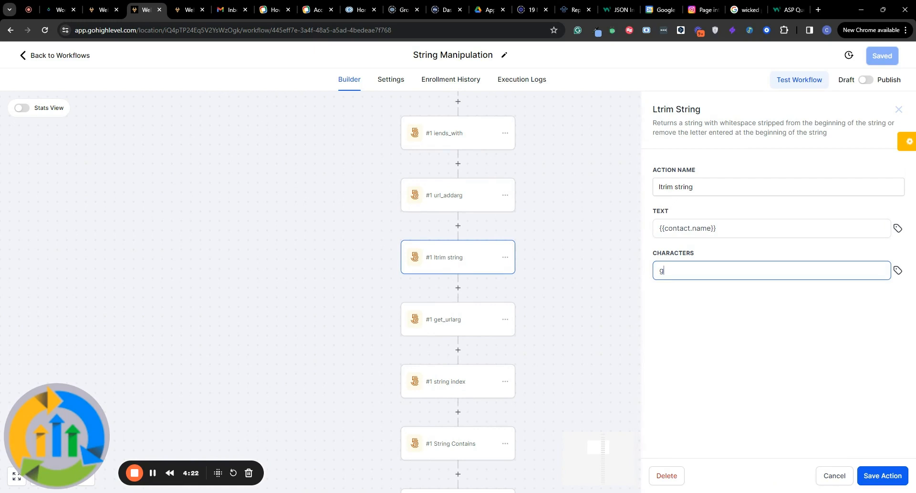
{"action": "left_click_drag", "start_coordinate": [665, 271], "coordinate": [652, 269]}
{"action": "left_click_drag", "start_coordinate": [716, 228], "coordinate": [647, 229]}
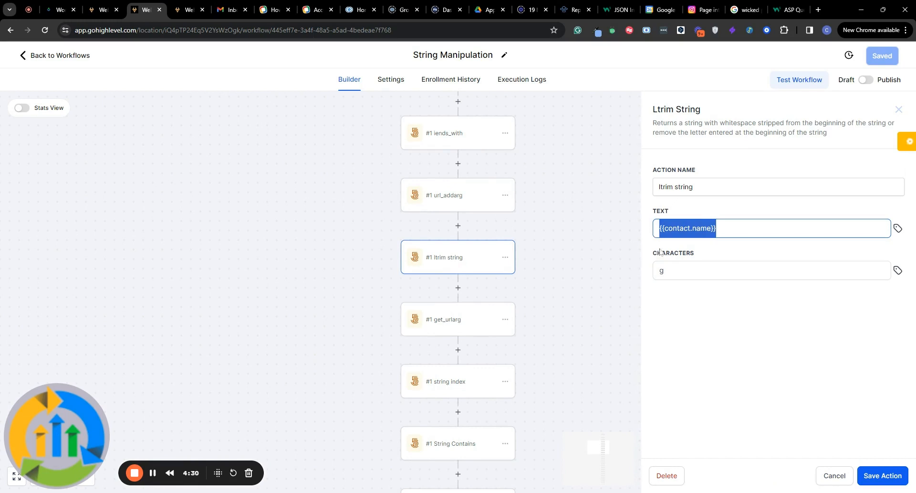
{"action": "left_click", "coordinate": [666, 270]}
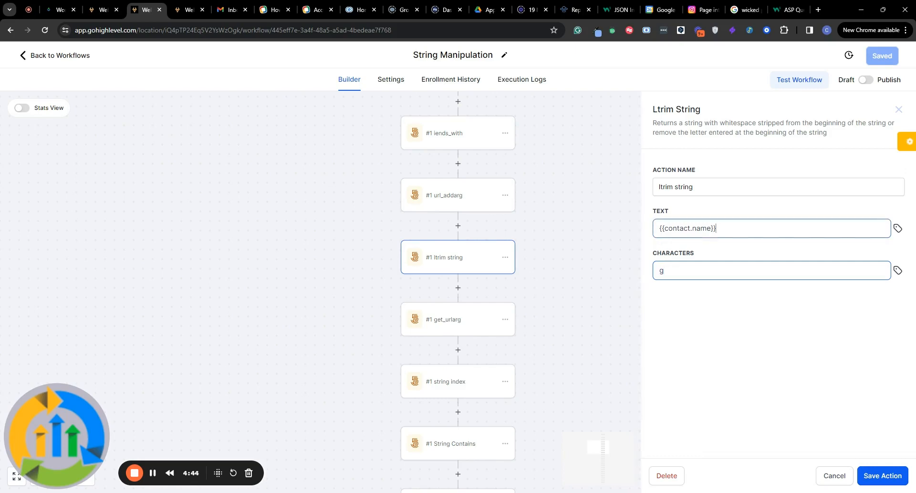
{"action": "left_click_drag", "start_coordinate": [716, 228], "coordinate": [644, 228]}
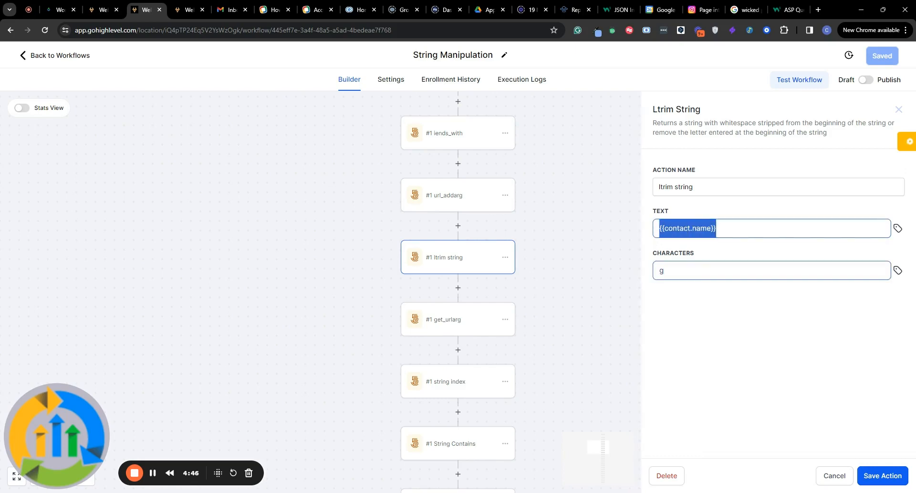
{"action": "left_click", "coordinate": [666, 271]}
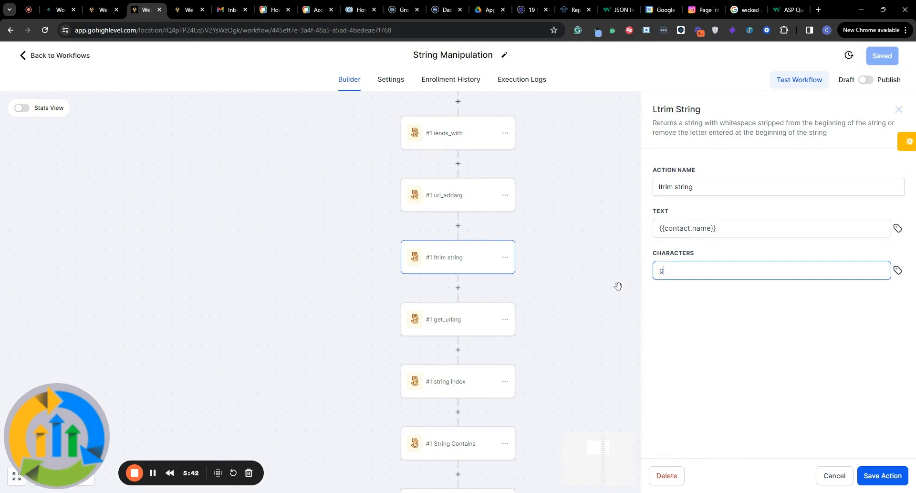
Step: Open the get_urlarg action and examine its URL, the query parameter in it and the argument name
{"action": "scroll", "coordinate": [618, 285], "scroll_direction": "down", "scroll_amount": 3}
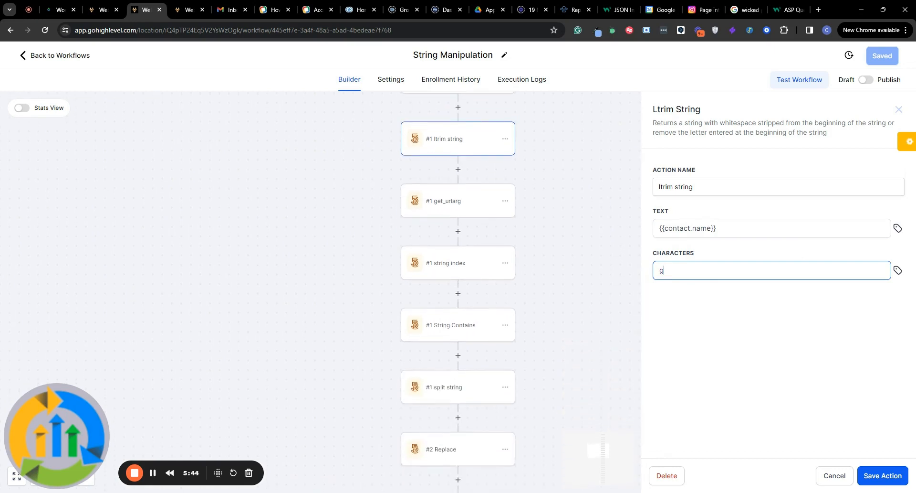
{"action": "left_click", "coordinate": [468, 207]}
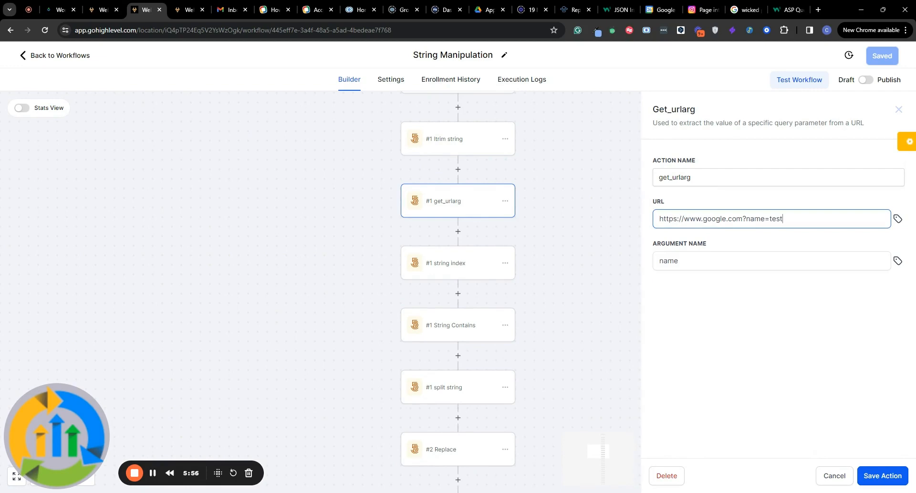
{"action": "left_click_drag", "start_coordinate": [784, 218], "coordinate": [656, 218]}
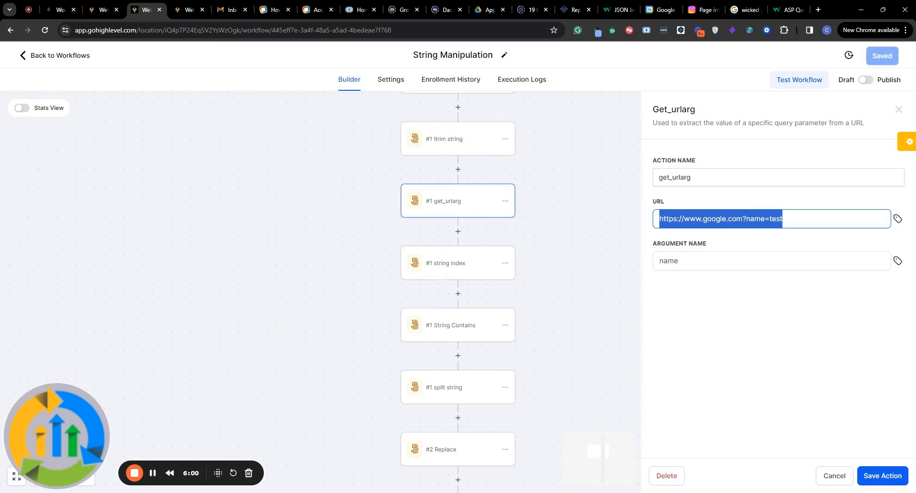
{"action": "left_click", "coordinate": [784, 218]}
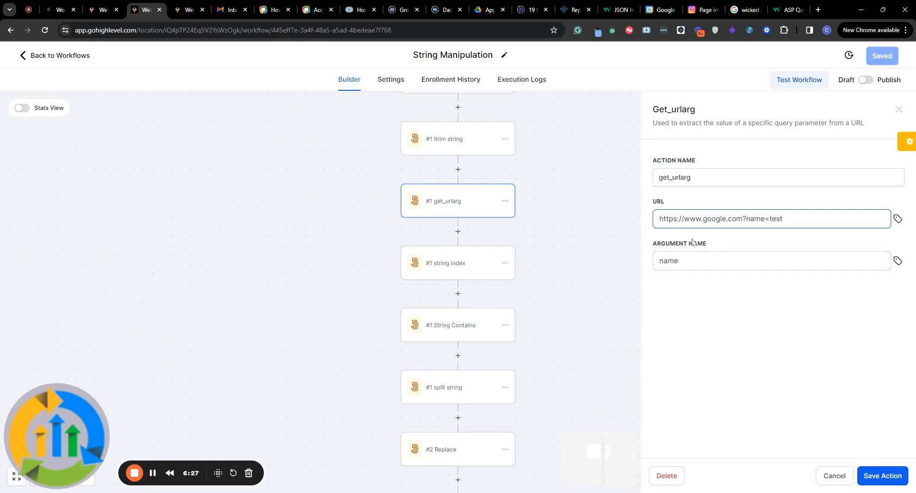
{"action": "left_click_drag", "start_coordinate": [659, 218], "coordinate": [784, 218]}
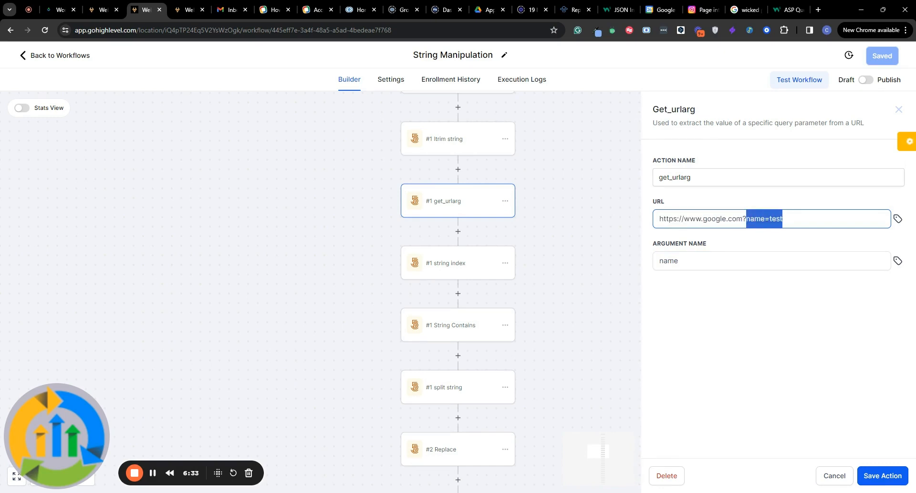
{"action": "left_click", "coordinate": [788, 219]}
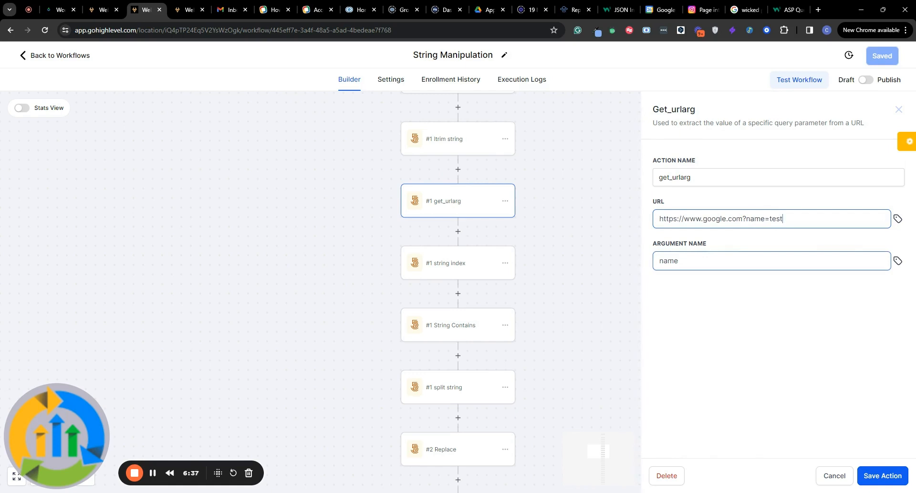
{"action": "double_click", "coordinate": [669, 261]}
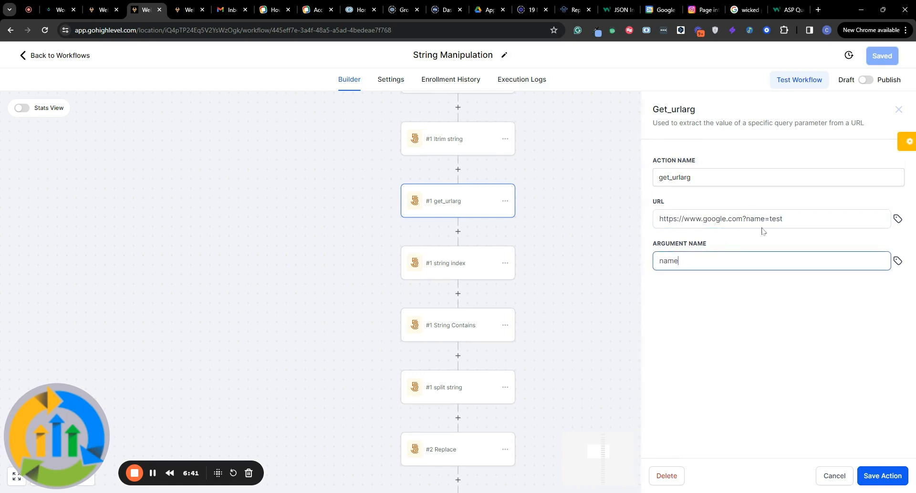
{"action": "double_click", "coordinate": [776, 219]}
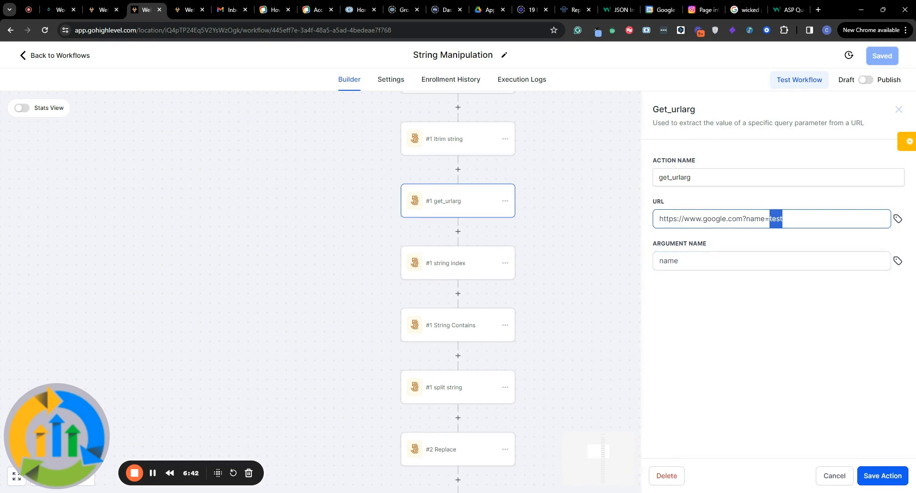
{"action": "left_click", "coordinate": [766, 238]}
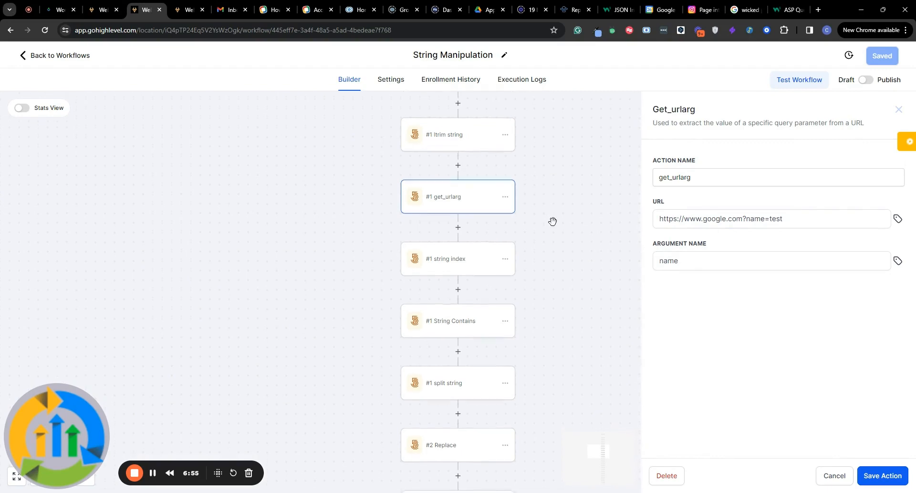
Step: Open the string index action and examine its text and the substring entered as its search value
{"action": "scroll", "coordinate": [553, 221], "scroll_direction": "down", "scroll_amount": 2}
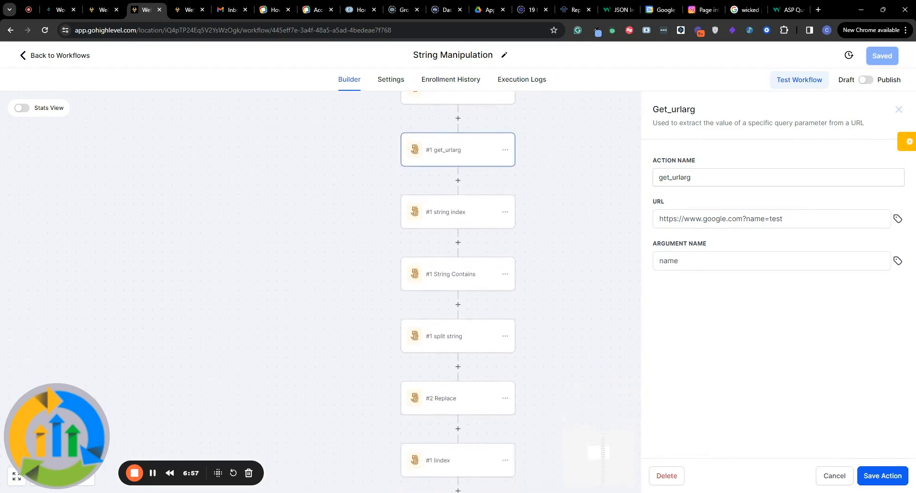
{"action": "left_click", "coordinate": [457, 213]}
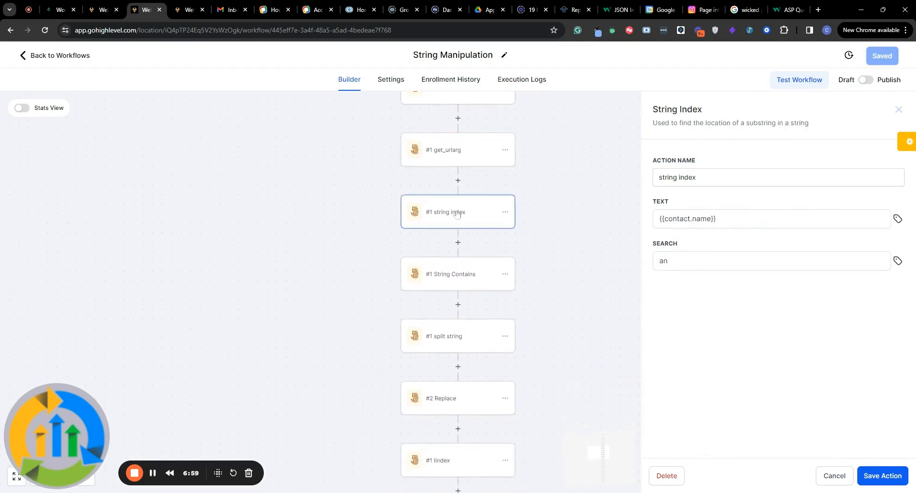
{"action": "left_click", "coordinate": [676, 219]}
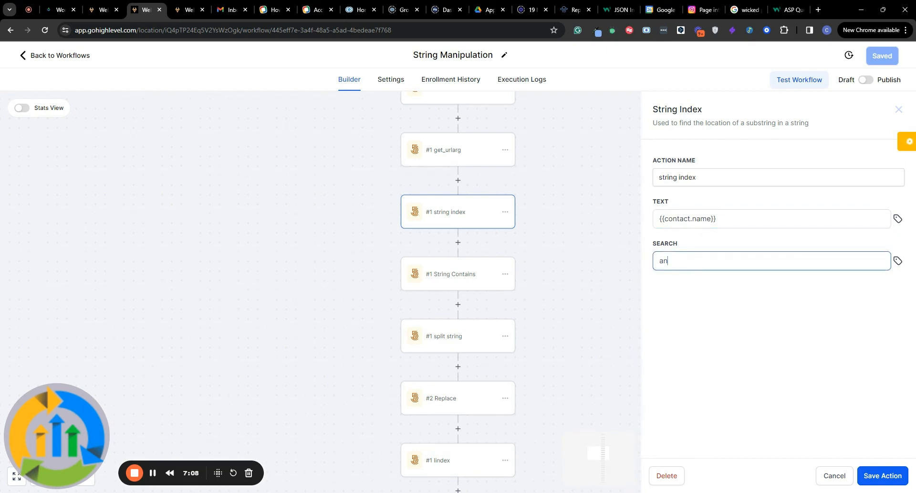
{"action": "double_click", "coordinate": [664, 260]}
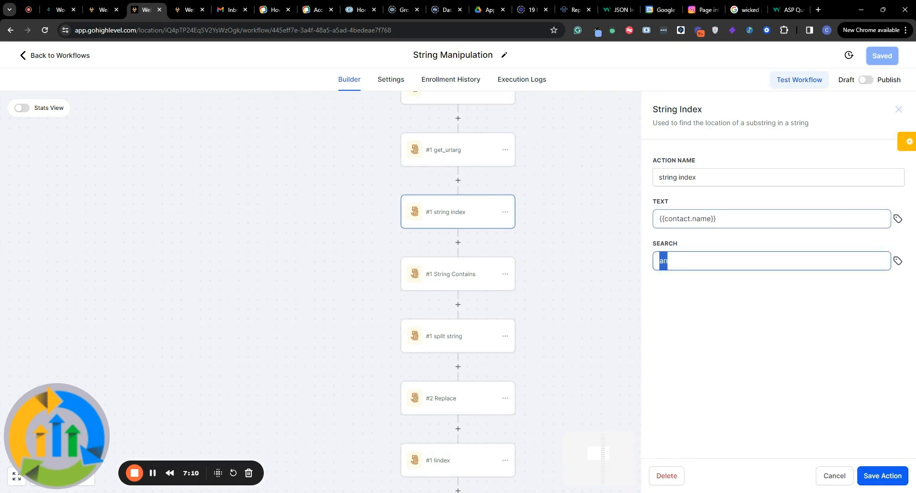
{"action": "left_click", "coordinate": [720, 218]}
{"action": "left_click", "coordinate": [695, 255]}
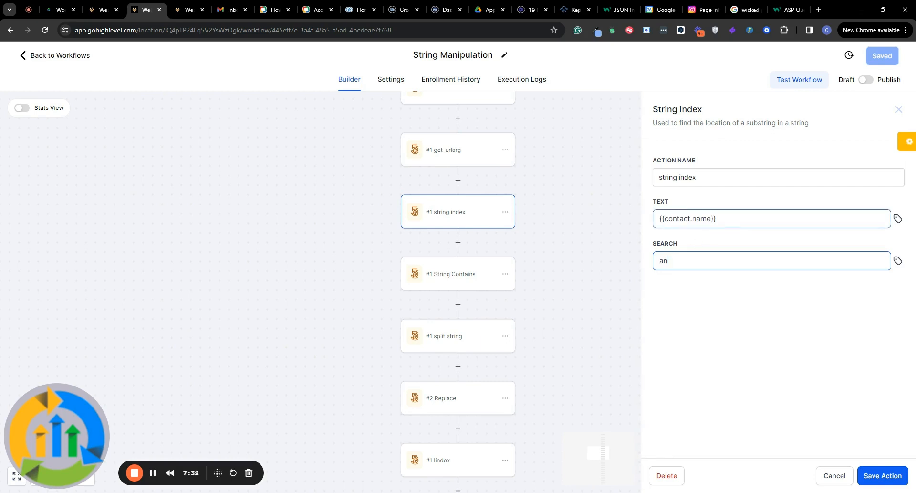
{"action": "left_click", "coordinate": [152, 475]}
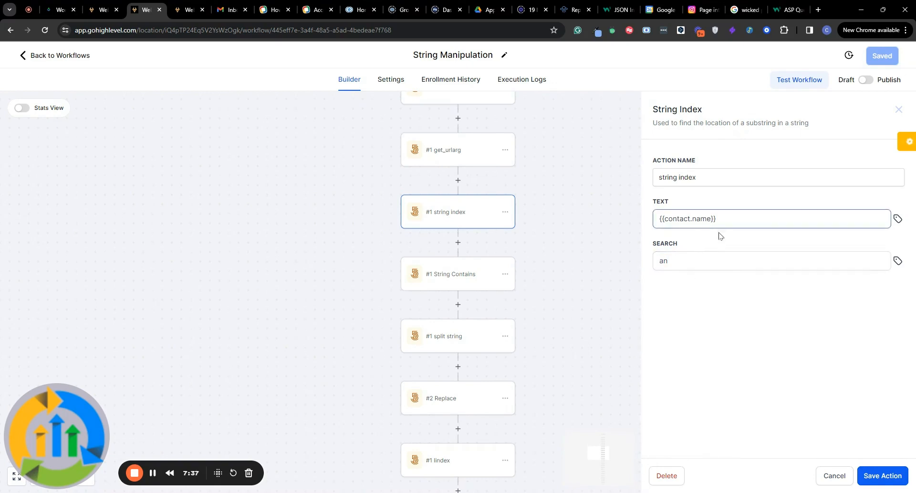
{"action": "left_click_drag", "start_coordinate": [717, 218], "coordinate": [635, 216]}
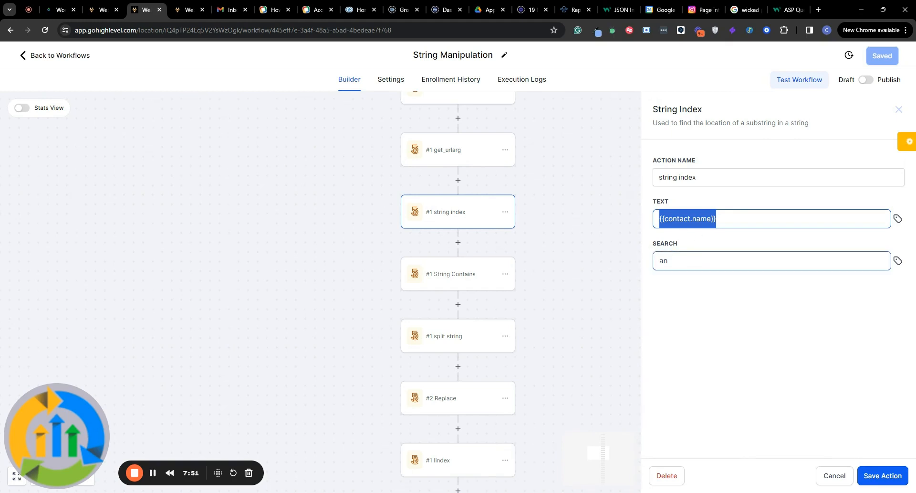
{"action": "left_click_drag", "start_coordinate": [664, 261], "coordinate": [659, 261]}
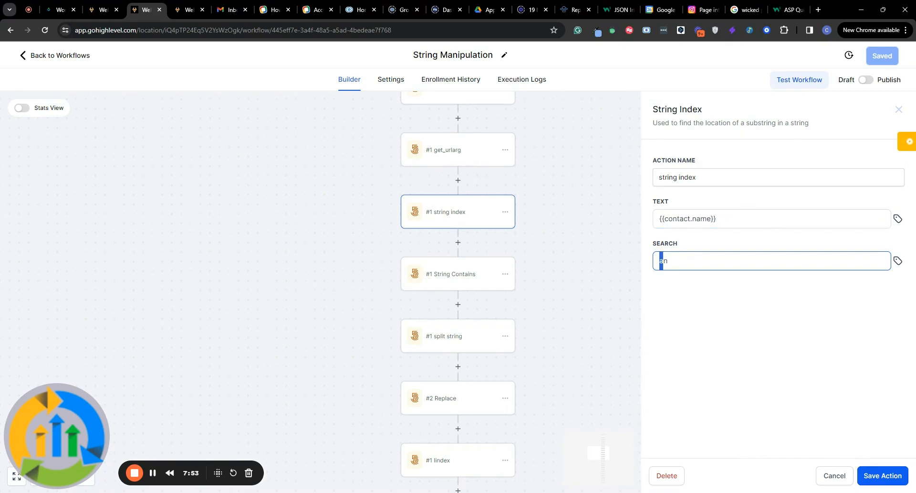
{"action": "left_click", "coordinate": [696, 242]}
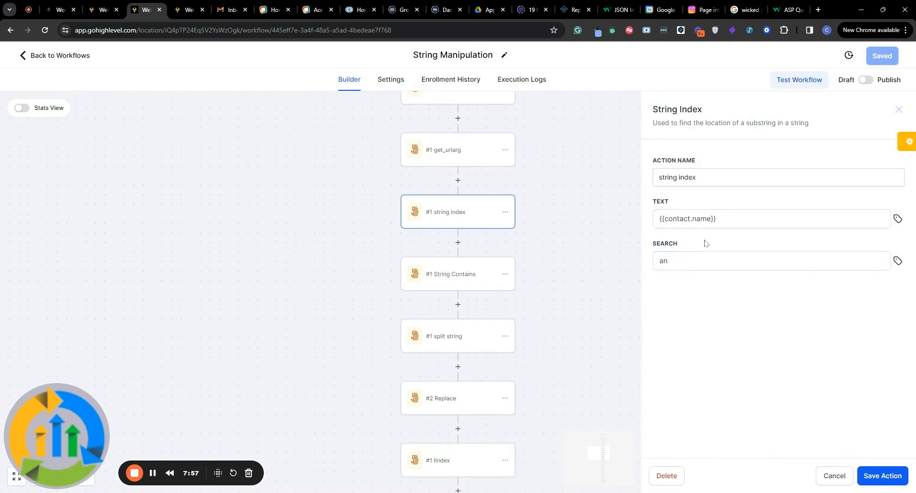
{"action": "left_click", "coordinate": [717, 219]}
{"action": "left_click_drag", "start_coordinate": [717, 218], "coordinate": [648, 224]}
{"action": "left_click_drag", "start_coordinate": [682, 260], "coordinate": [654, 262]}
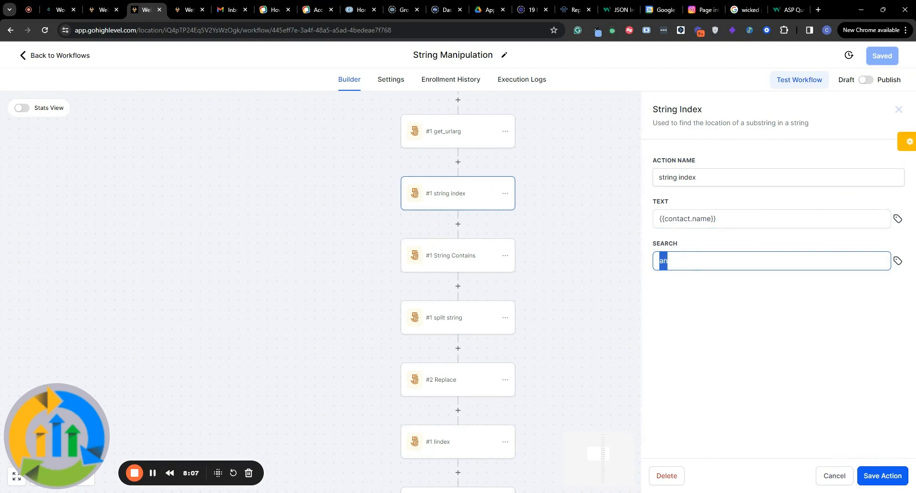
Step: Open the String Contains action and examine its text and the search letter A
{"action": "left_click", "coordinate": [663, 261]}
{"action": "double_click", "coordinate": [663, 261]}
{"action": "type", "text": "A"}
{"action": "left_click", "coordinate": [460, 256]}
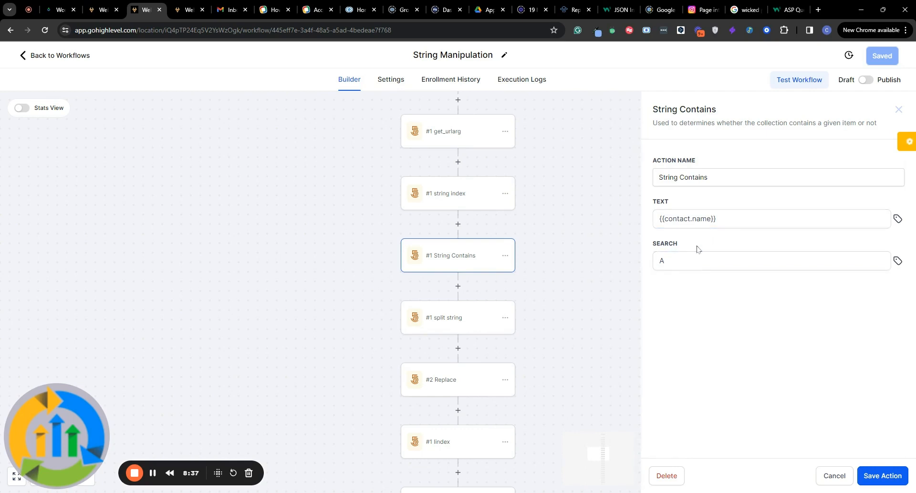
{"action": "triple_click", "coordinate": [687, 218]}
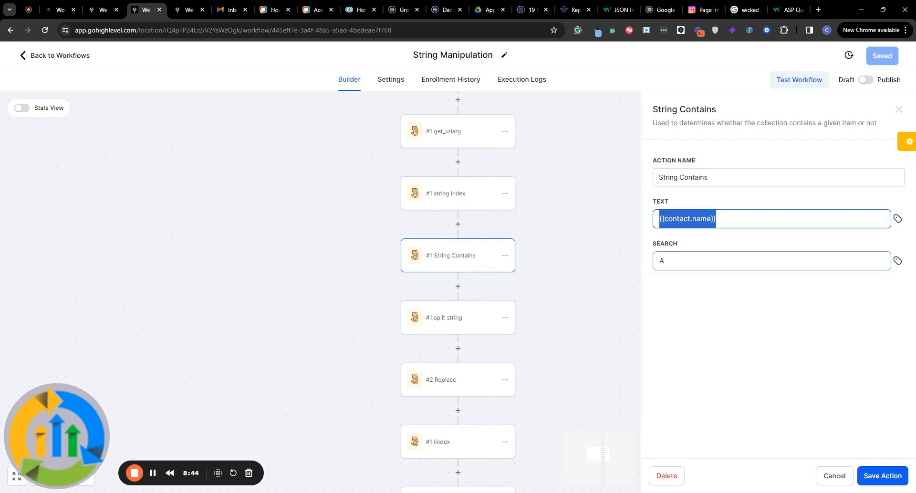
{"action": "left_click", "coordinate": [655, 256]}
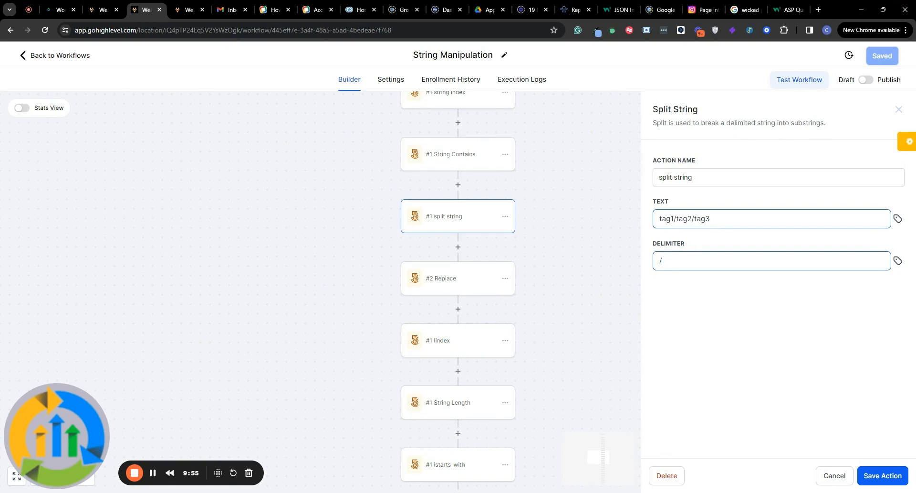
Step: Examine the split string action's text and where its slash delimiter separates the tags
{"action": "left_click", "coordinate": [676, 218]}
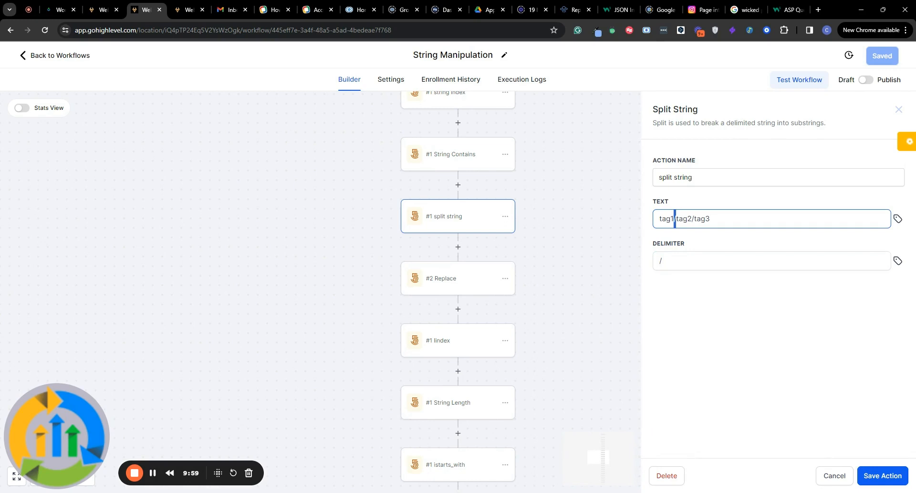
{"action": "left_click_drag", "start_coordinate": [691, 219], "coordinate": [695, 219]}
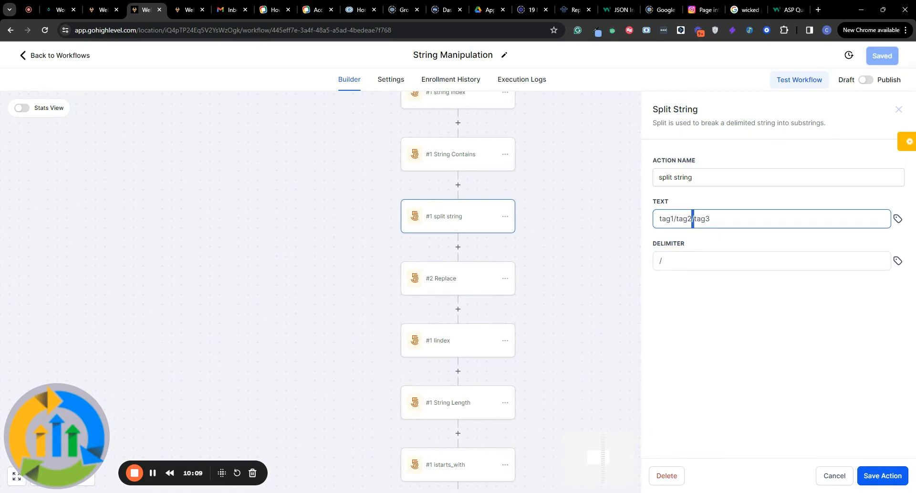
{"action": "left_click", "coordinate": [706, 248]}
Step: Open the Replace action and examine its string, search string and replacement fields
{"action": "scroll", "coordinate": [493, 248], "scroll_direction": "down", "scroll_amount": 2}
{"action": "scroll", "coordinate": [492, 248], "scroll_direction": "down", "scroll_amount": 1}
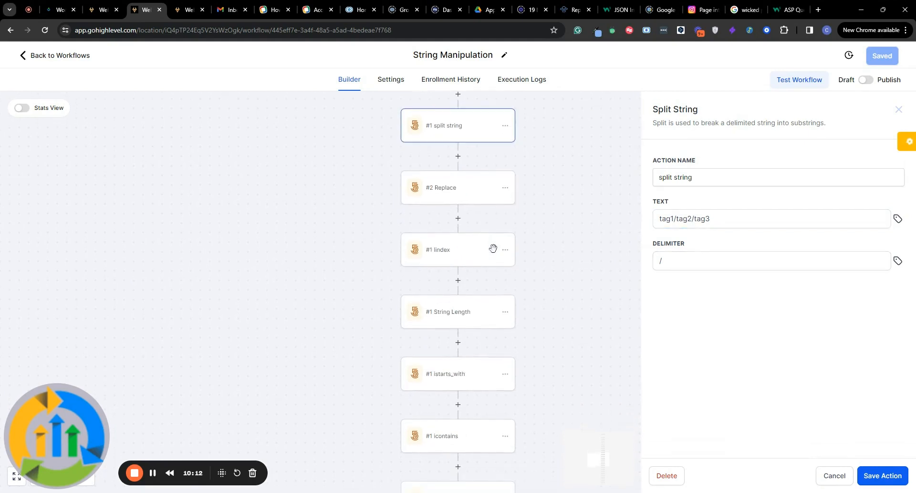
{"action": "left_click", "coordinate": [462, 186]}
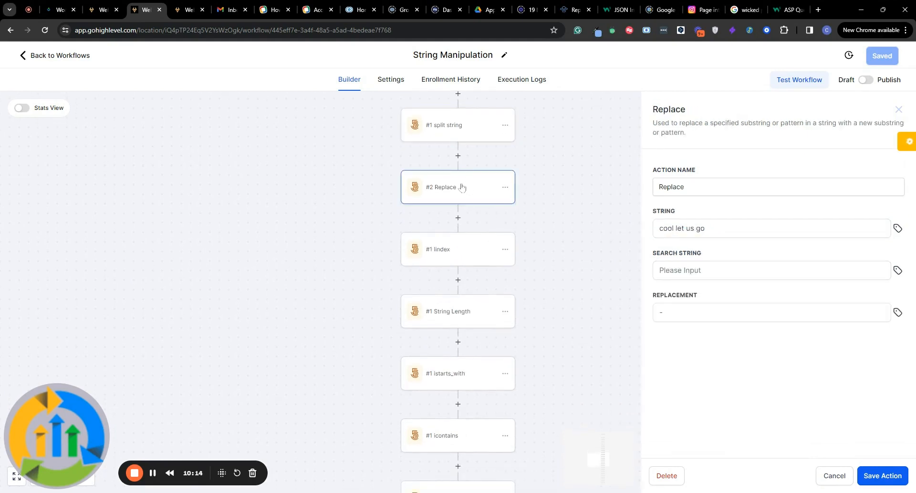
{"action": "left_click", "coordinate": [715, 270]}
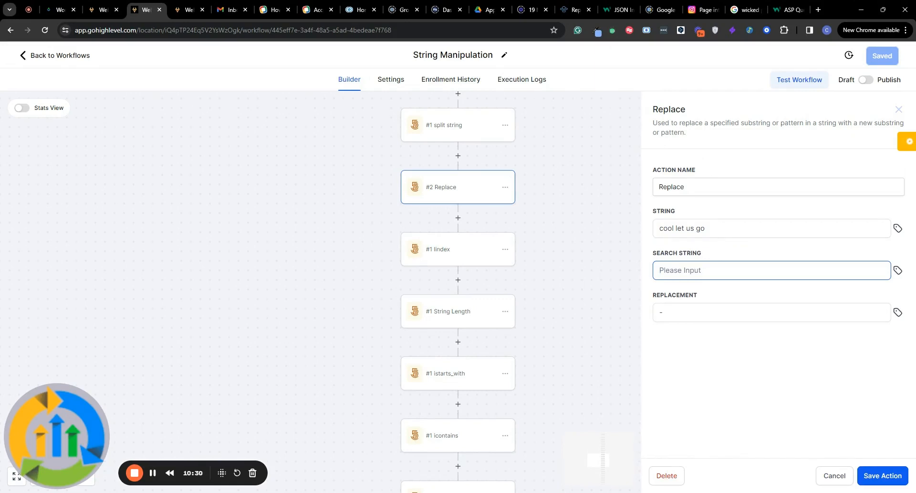
{"action": "key", "text": "Tab"}
{"action": "left_click", "coordinate": [663, 312]}
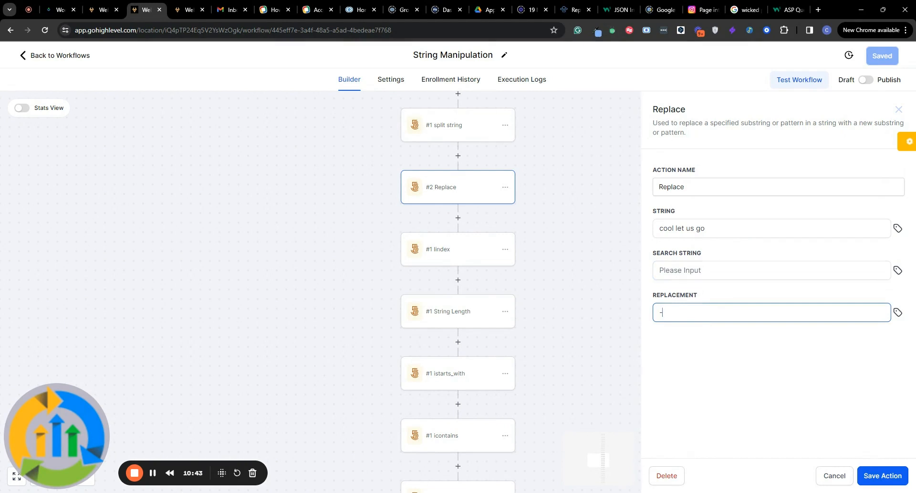
{"action": "left_click", "coordinate": [683, 270]}
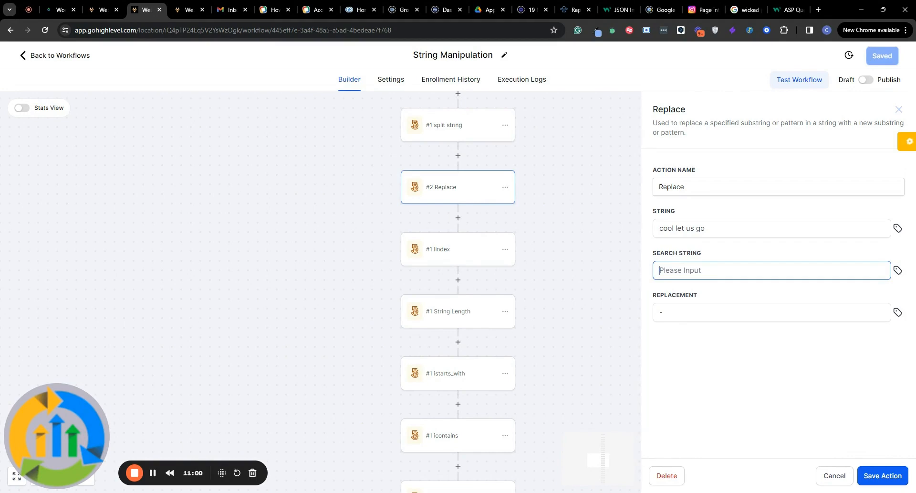
Step: Add a comma after "let" in the Replace action's string and set its search string to a comma
{"action": "left_click", "coordinate": [682, 229]}
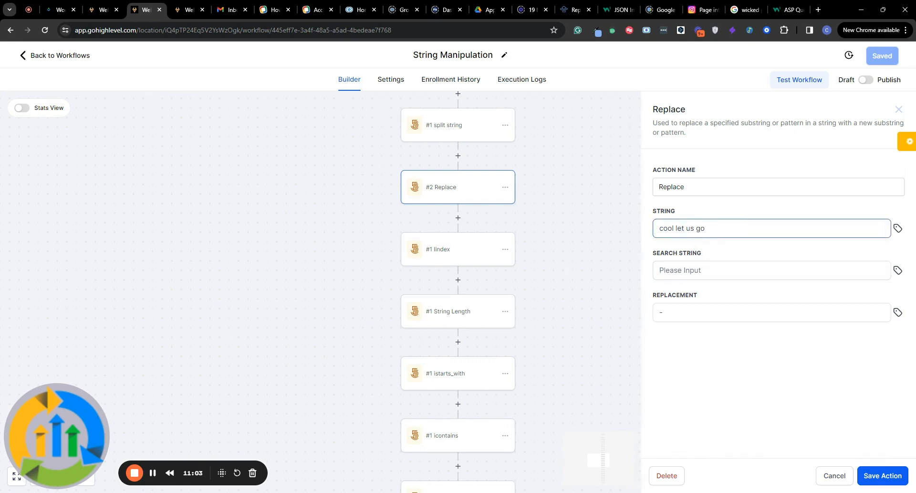
{"action": "type", "text": ","}
{"action": "left_click", "coordinate": [676, 268]}
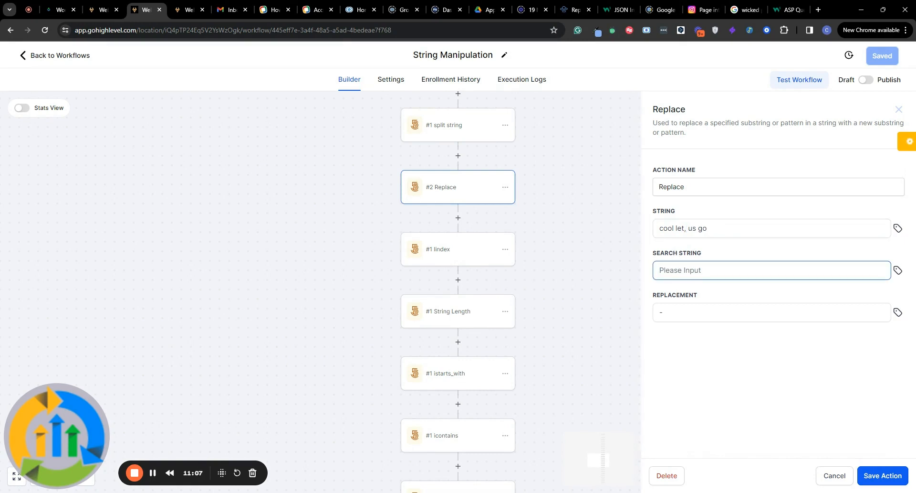
{"action": "type", "text": ","}
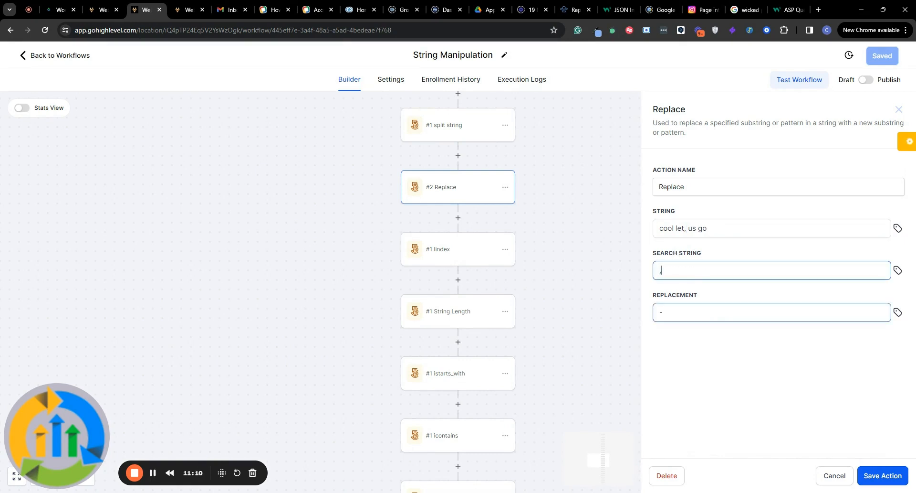
{"action": "key", "text": "Tab"}
{"action": "left_click", "coordinate": [701, 337]}
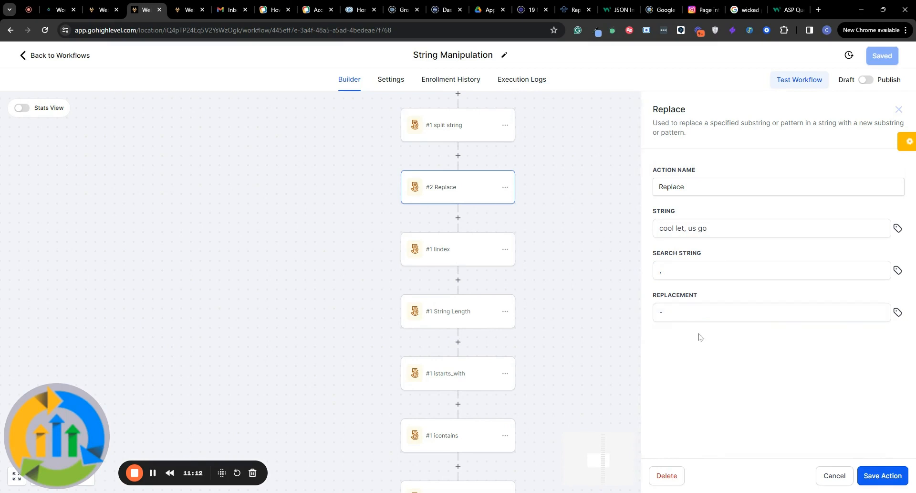
{"action": "left_click", "coordinate": [710, 231]}
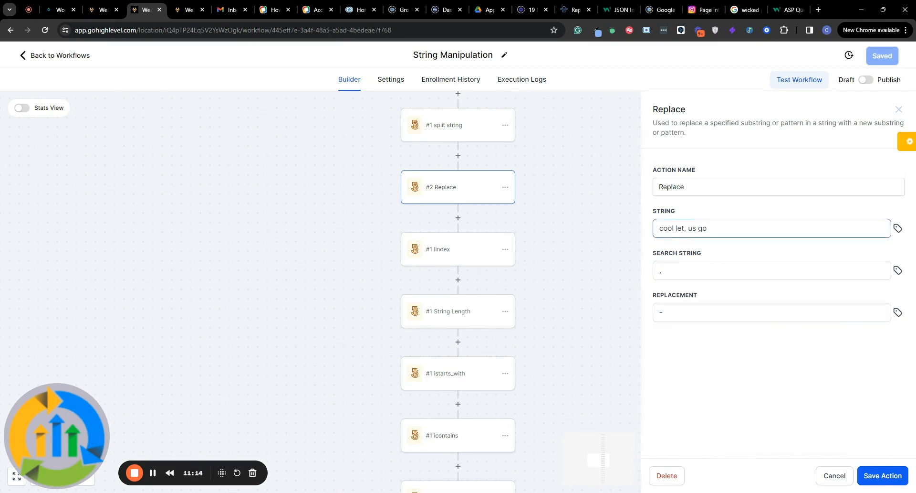
{"action": "left_click", "coordinate": [704, 334]}
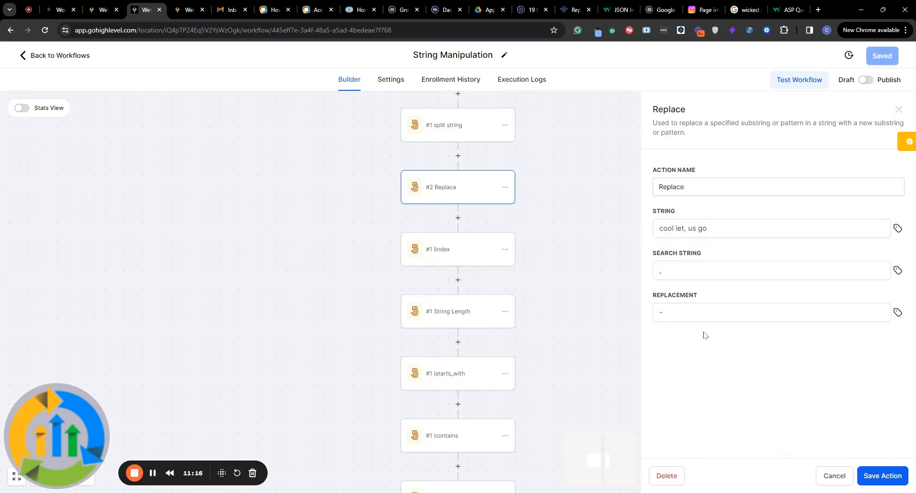
Step: Open the Iindex action and examine its string and substring fields
{"action": "left_click", "coordinate": [462, 253]}
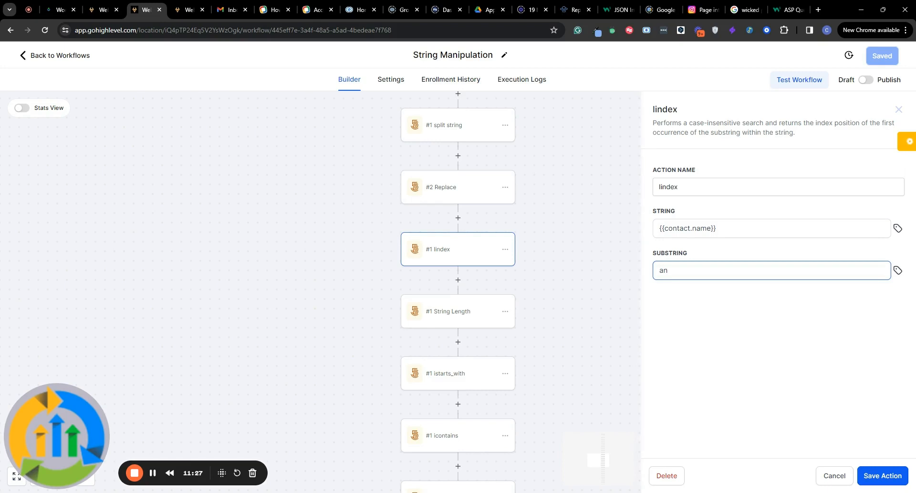
{"action": "key", "text": "ctrl+a"}
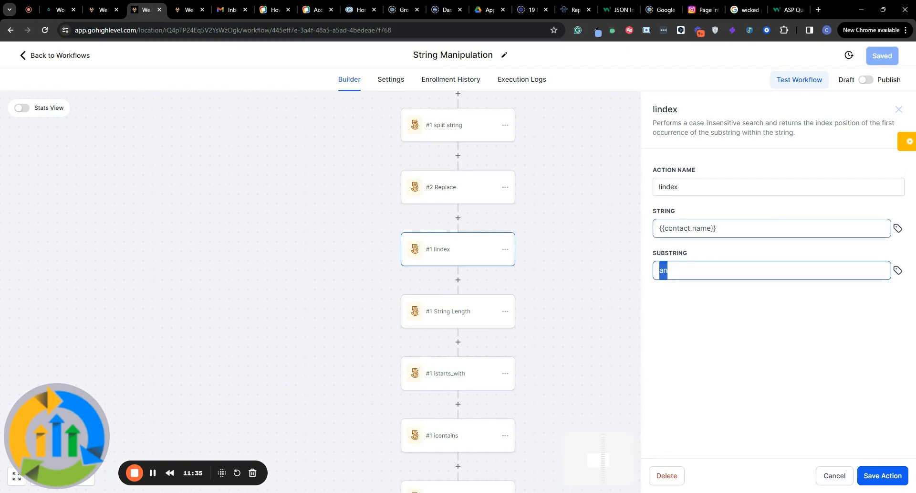
{"action": "triple_click", "coordinate": [697, 228]}
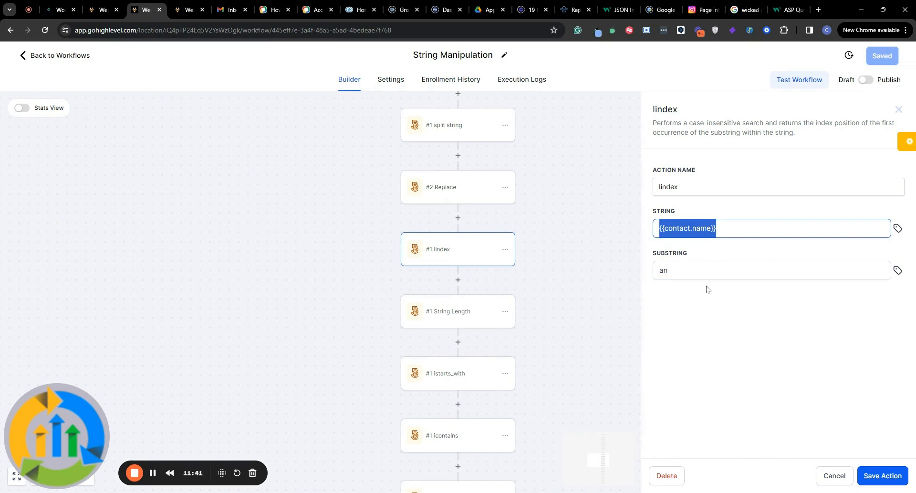
Step: Open the String Length action and examine the contact name variable in its string field
{"action": "scroll", "coordinate": [497, 229], "scroll_direction": "down", "scroll_amount": 2}
{"action": "left_click", "coordinate": [464, 229]}
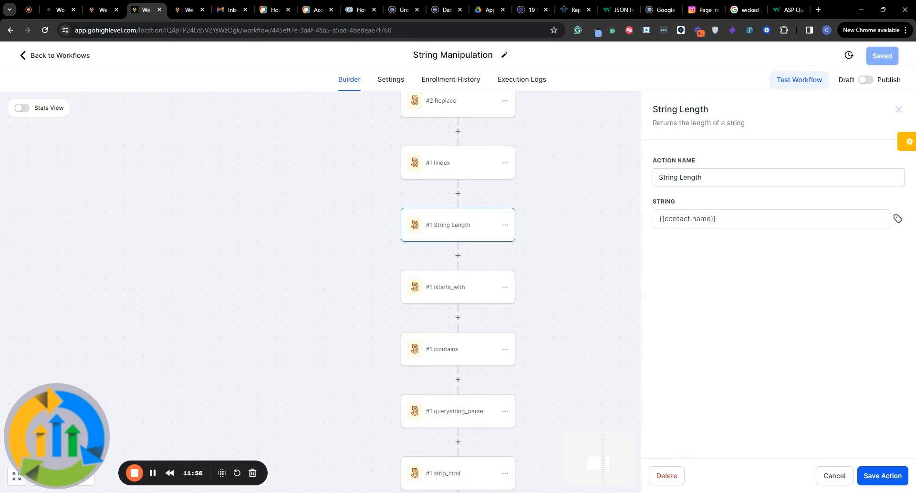
{"action": "left_click", "coordinate": [717, 219]}
{"action": "left_click_drag", "start_coordinate": [717, 219], "coordinate": [650, 225]}
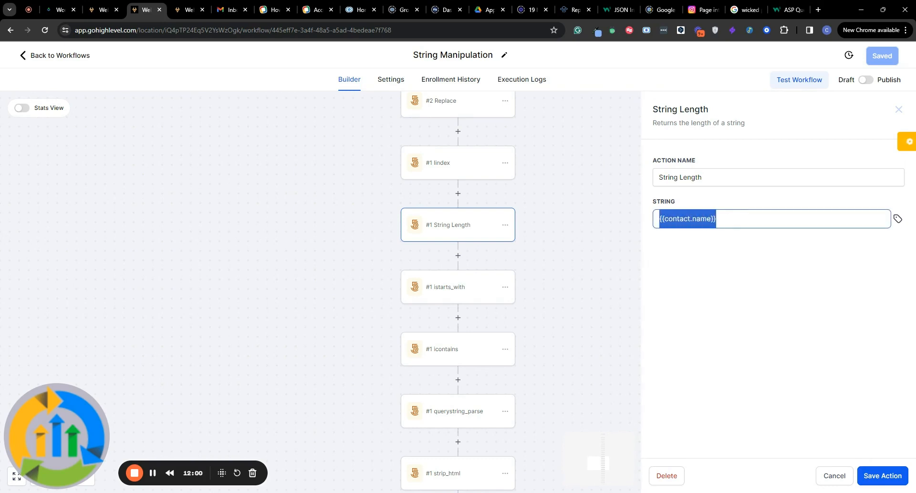
{"action": "left_click", "coordinate": [735, 218]}
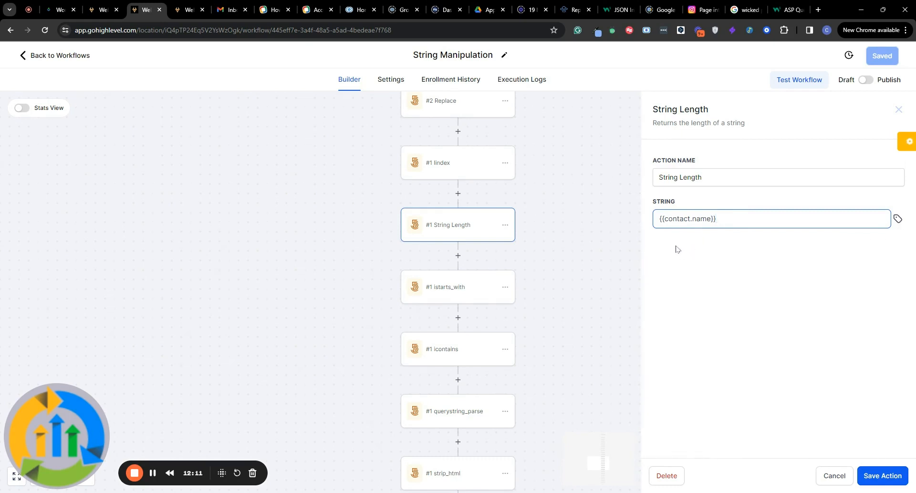
{"action": "left_click", "coordinate": [701, 259]}
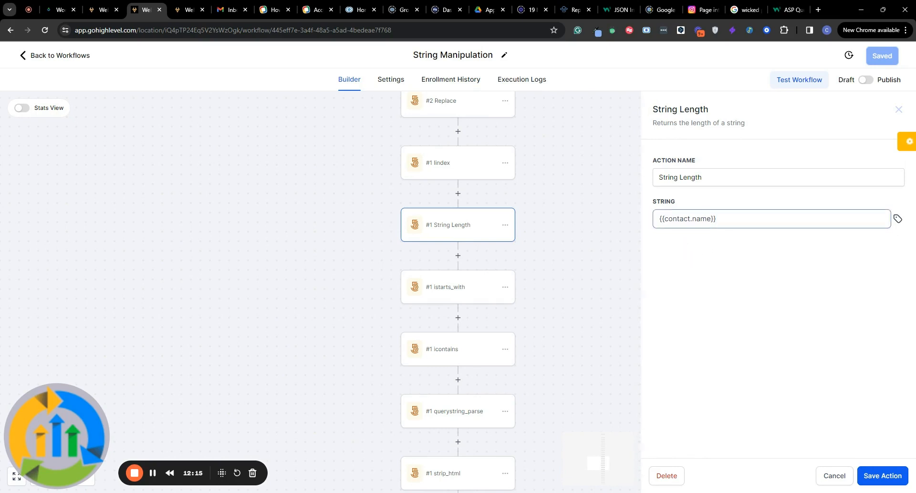
{"action": "left_click", "coordinate": [709, 223]}
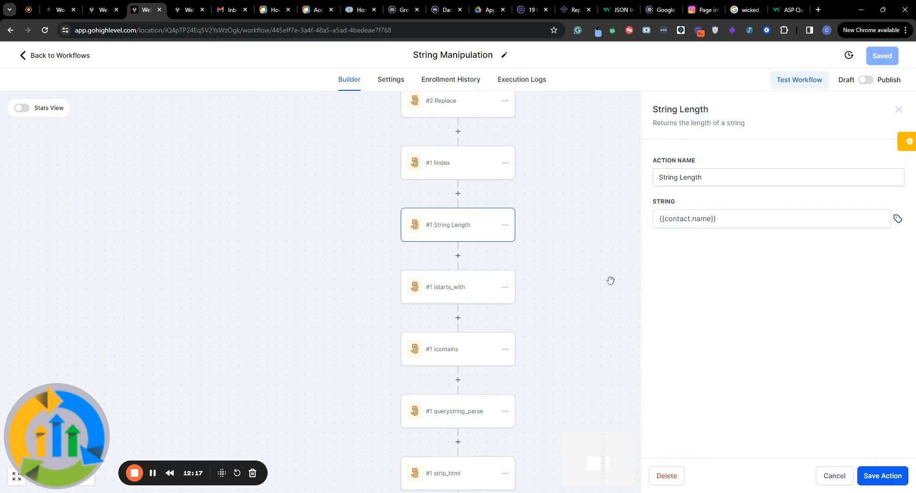
Step: Open the istarts_with action and compare its contact name string with the prefix it checks for
{"action": "scroll", "coordinate": [563, 276], "scroll_direction": "down", "scroll_amount": 1}
{"action": "left_click", "coordinate": [475, 225]}
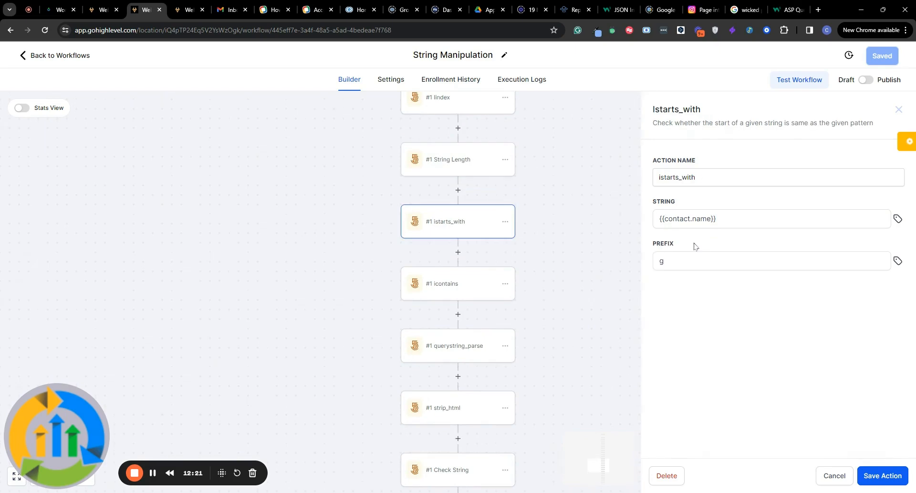
{"action": "left_click", "coordinate": [709, 219]}
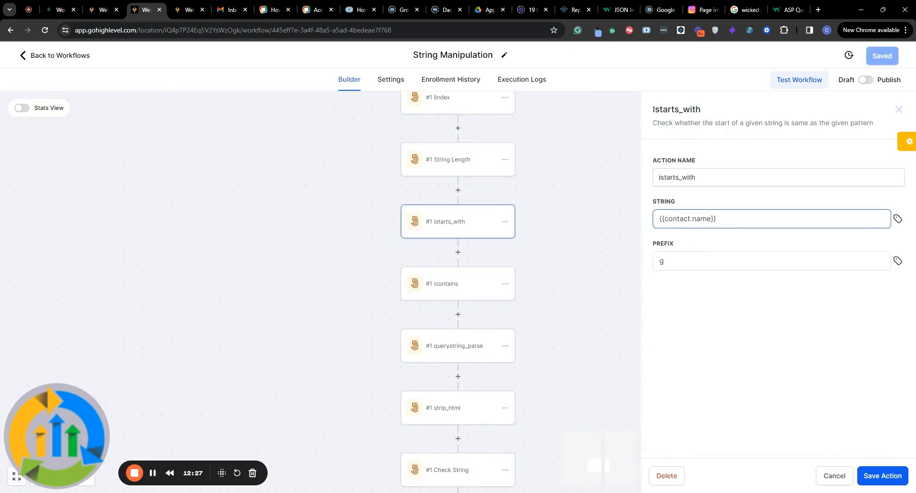
{"action": "left_click", "coordinate": [711, 260]}
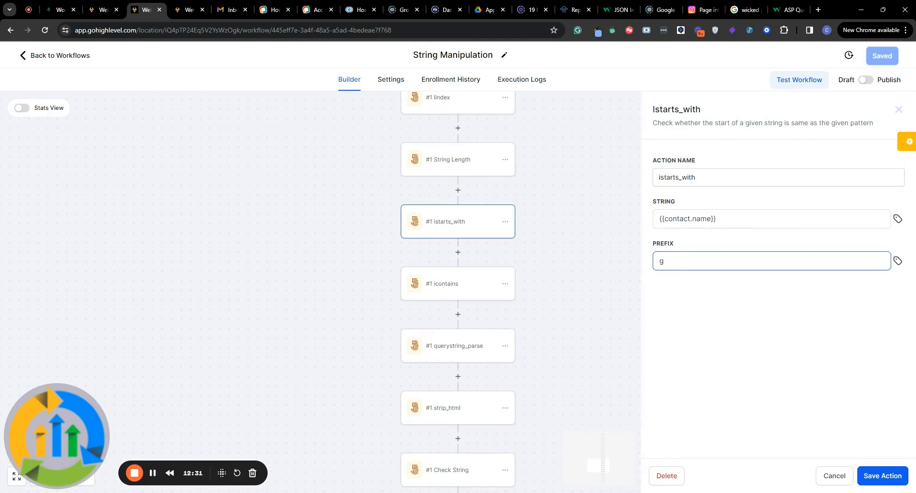
{"action": "key", "text": "ctrl+a"}
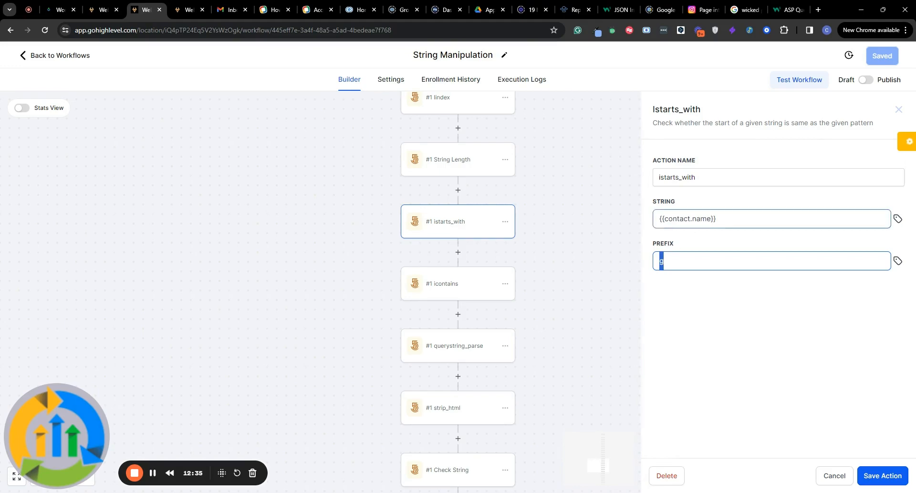
{"action": "left_click_drag", "start_coordinate": [718, 219], "coordinate": [643, 221]}
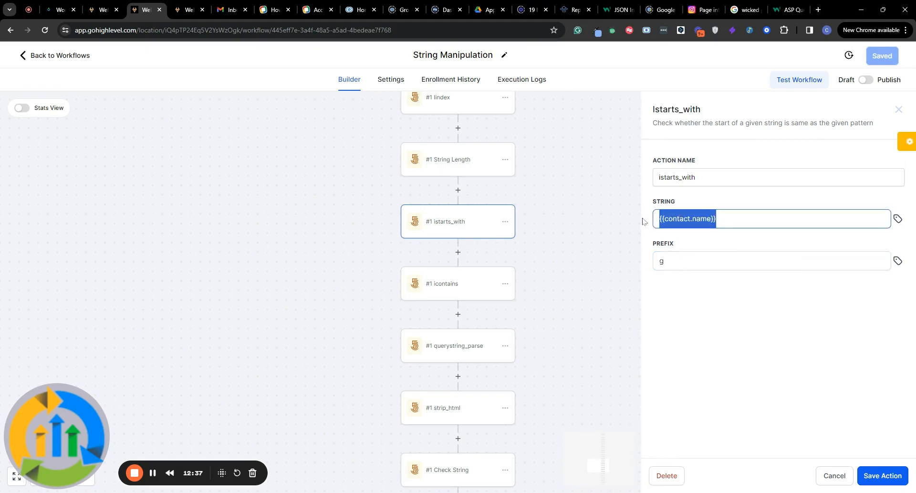
{"action": "left_click", "coordinate": [675, 260]}
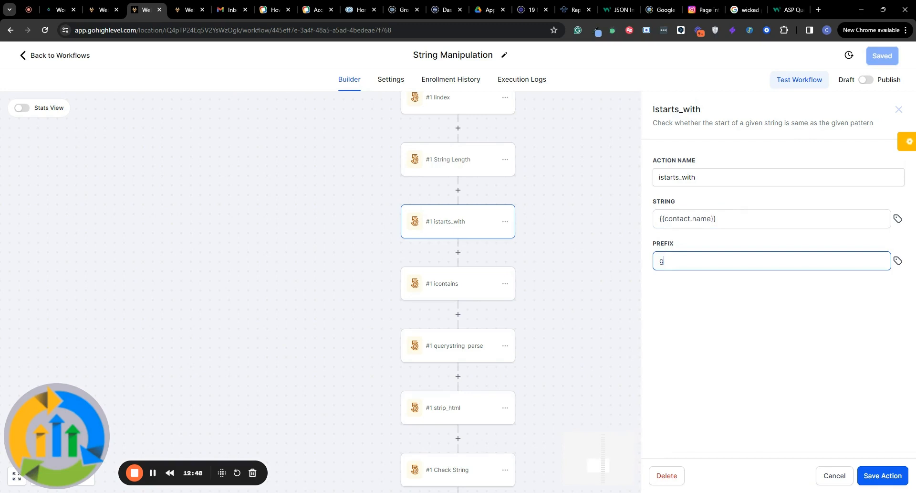
{"action": "double_click", "coordinate": [661, 261]}
{"action": "key", "text": "shift+Tab"}
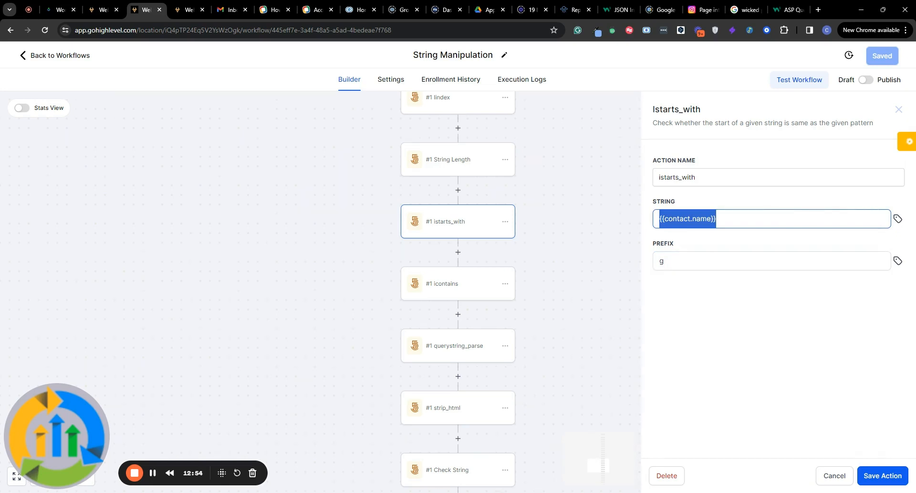
{"action": "left_click", "coordinate": [662, 219]}
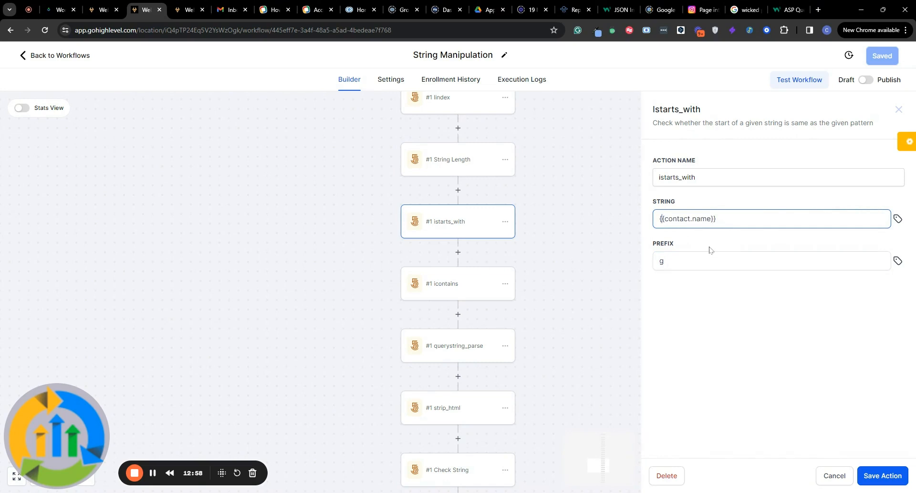
Step: Open the icontains action and examine its contact email text together with the @ search value
{"action": "left_click", "coordinate": [457, 286]}
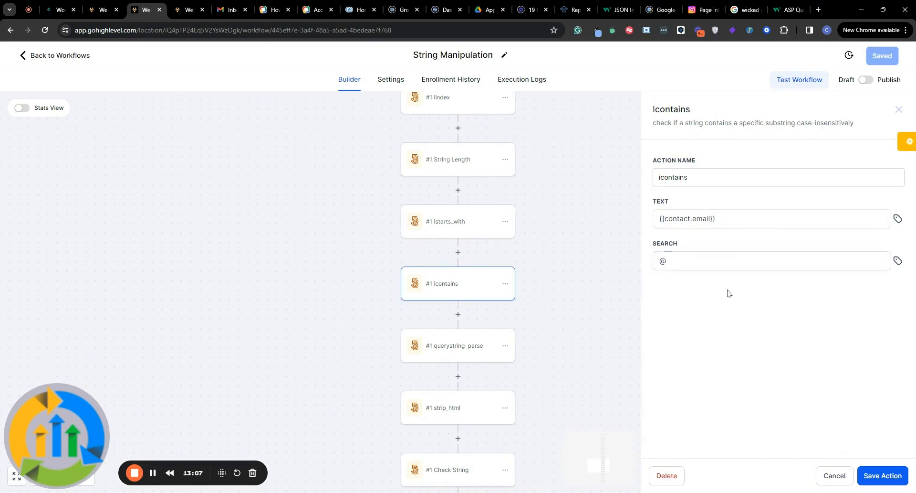
{"action": "left_click", "coordinate": [723, 210]}
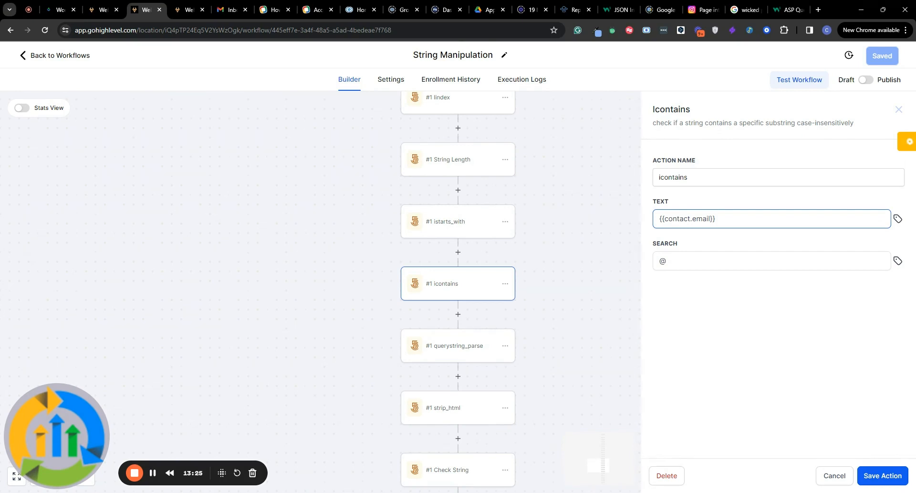
{"action": "left_click", "coordinate": [667, 260]}
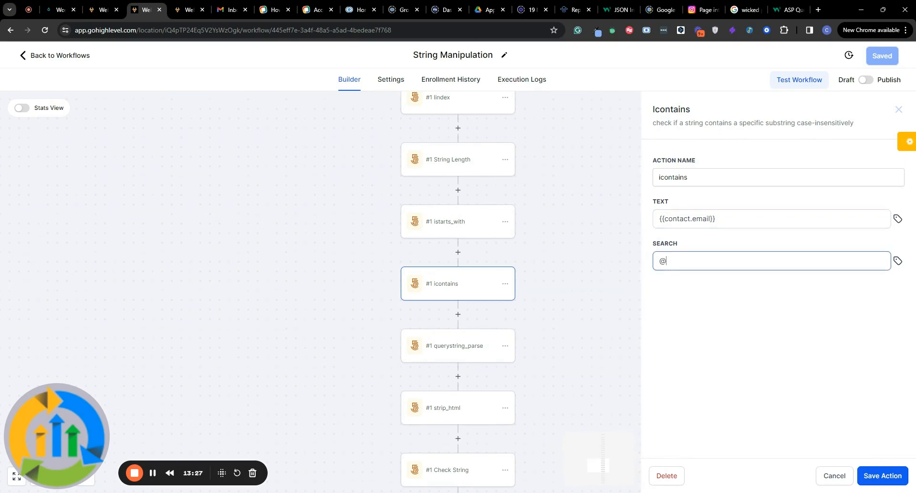
{"action": "key", "text": "ctrl+a"}
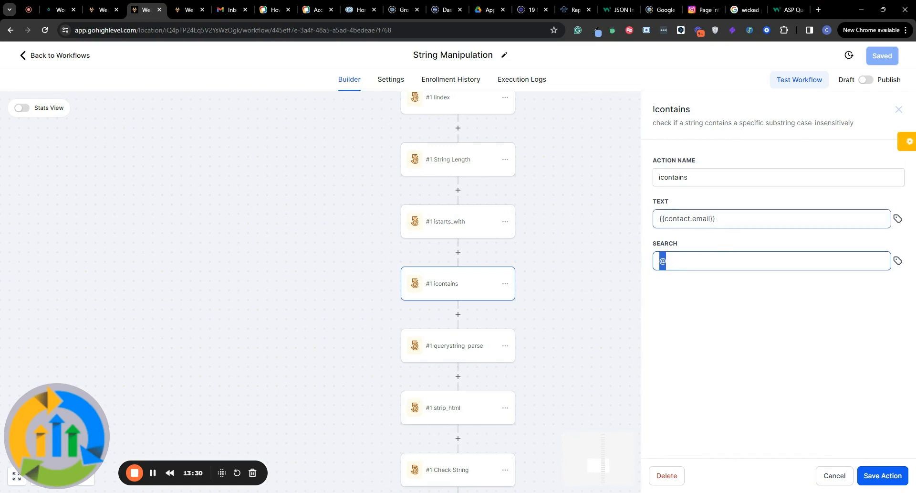
{"action": "left_click", "coordinate": [723, 219]}
{"action": "left_click_drag", "start_coordinate": [674, 261], "coordinate": [659, 261]}
{"action": "left_click", "coordinate": [723, 219]}
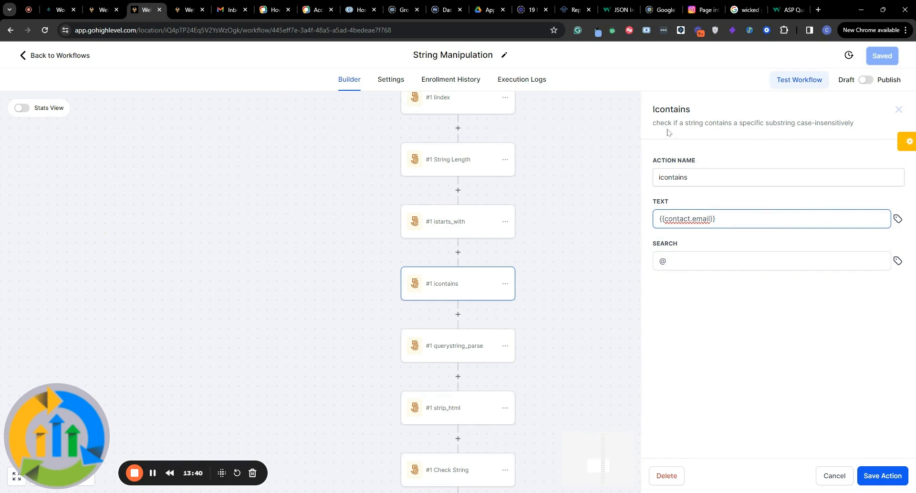
{"action": "left_click", "coordinate": [684, 260]}
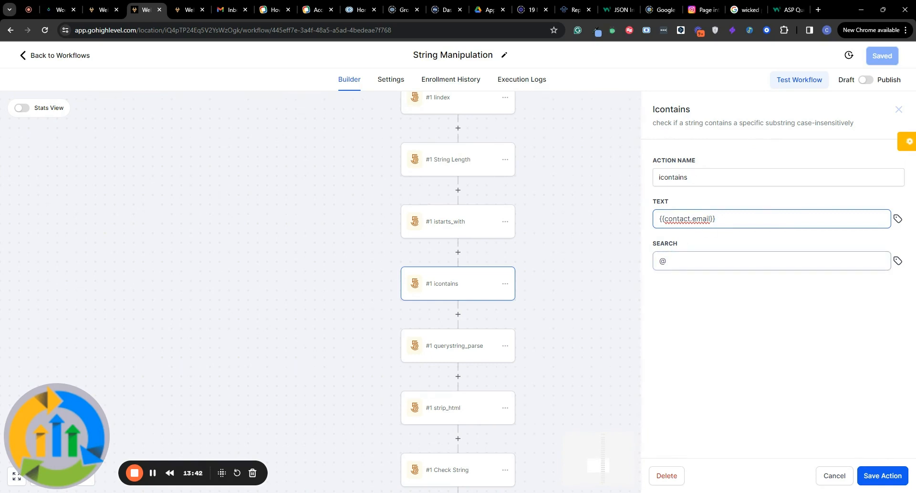
{"action": "double_click", "coordinate": [664, 261]}
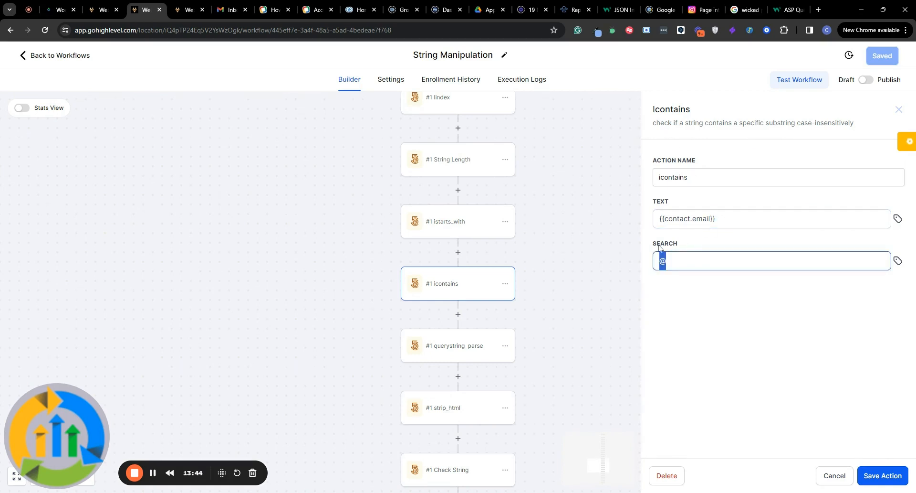
{"action": "left_click", "coordinate": [669, 257]}
{"action": "key", "text": "ctrl+a"}
{"action": "left_click", "coordinate": [709, 220]}
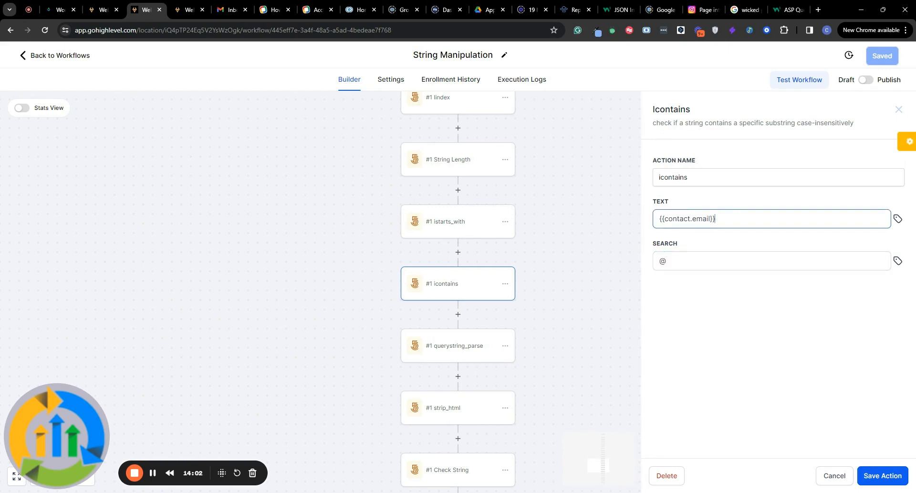
{"action": "double_click", "coordinate": [664, 260]}
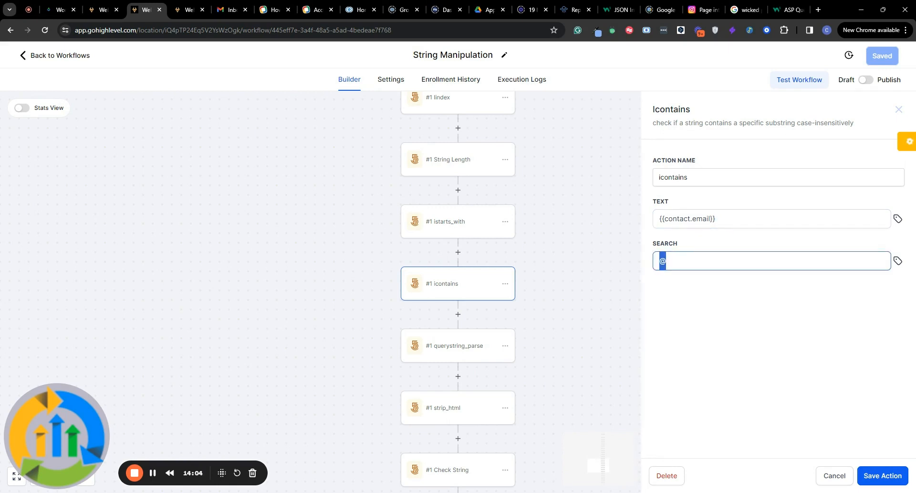
{"action": "left_click", "coordinate": [713, 218]}
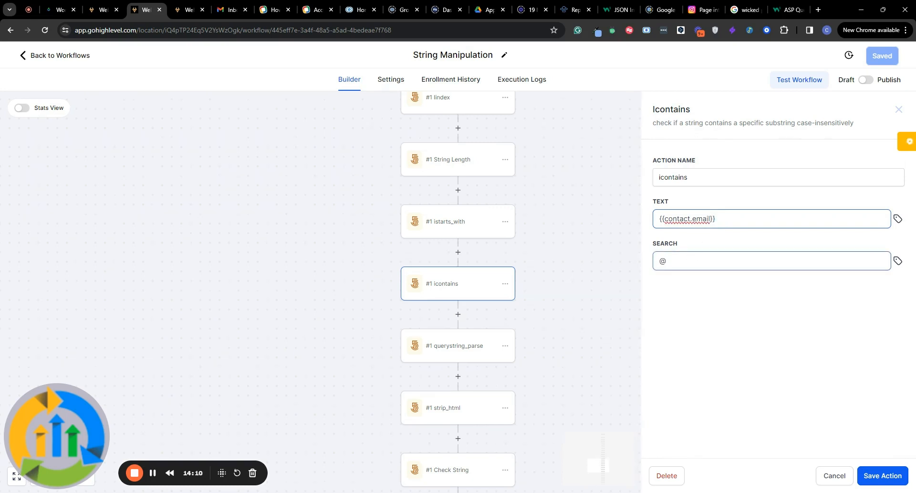
{"action": "key", "text": "Tab"}
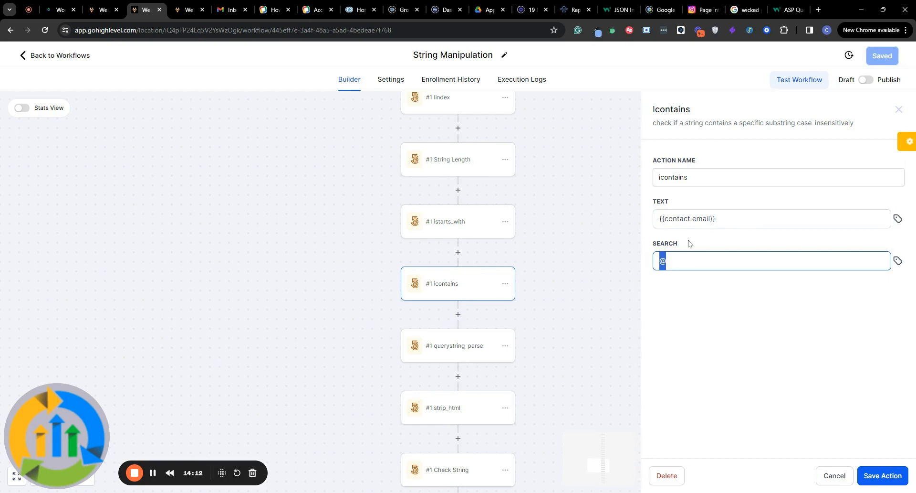
{"action": "left_click", "coordinate": [707, 240]}
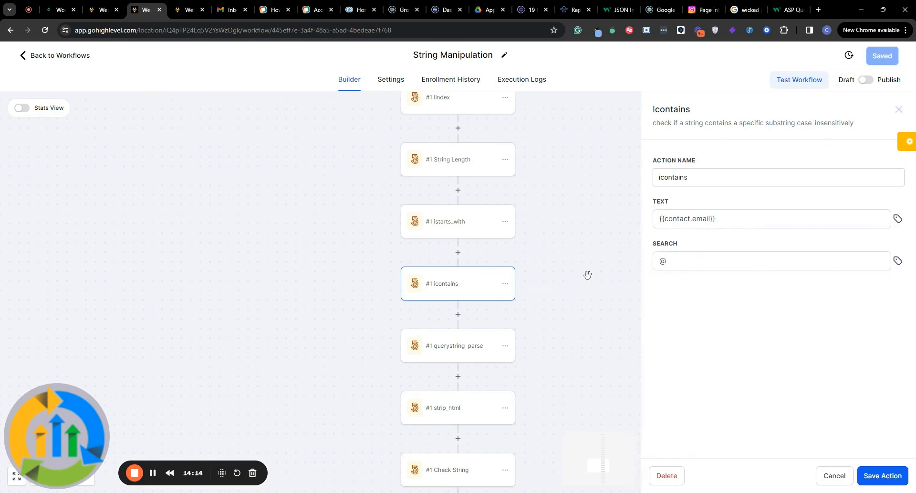
Step: Open the querystring_parse action and examine the key-value pairs after the question mark in its query string URL
{"action": "scroll", "coordinate": [591, 274], "scroll_direction": "down", "scroll_amount": 3}
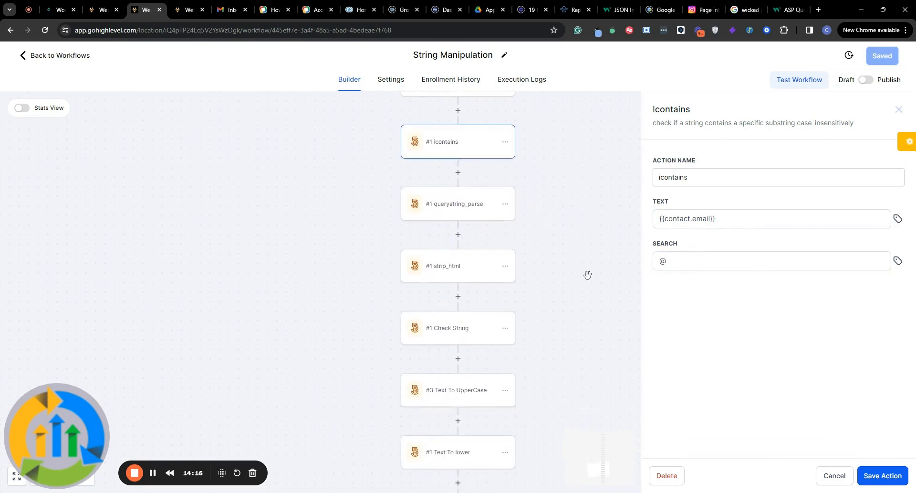
{"action": "left_click", "coordinate": [468, 214]}
{"action": "left_click", "coordinate": [749, 218]}
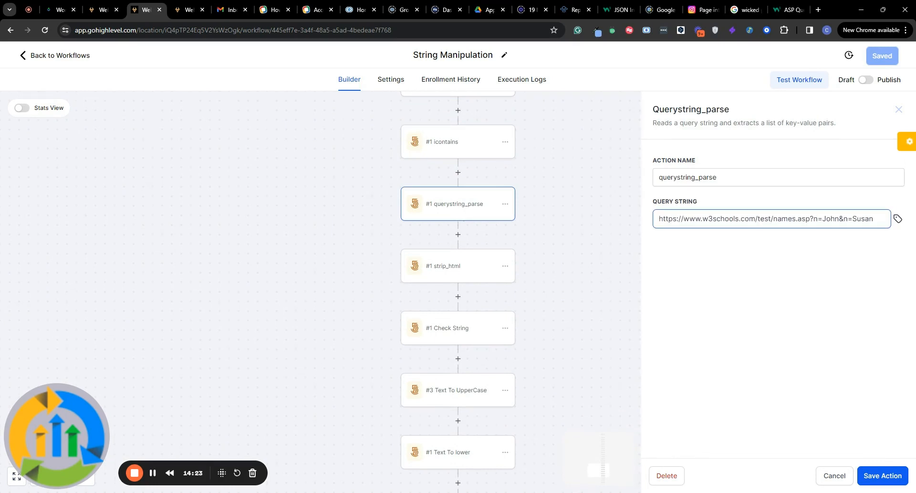
{"action": "left_click_drag", "start_coordinate": [814, 218], "coordinate": [874, 218]}
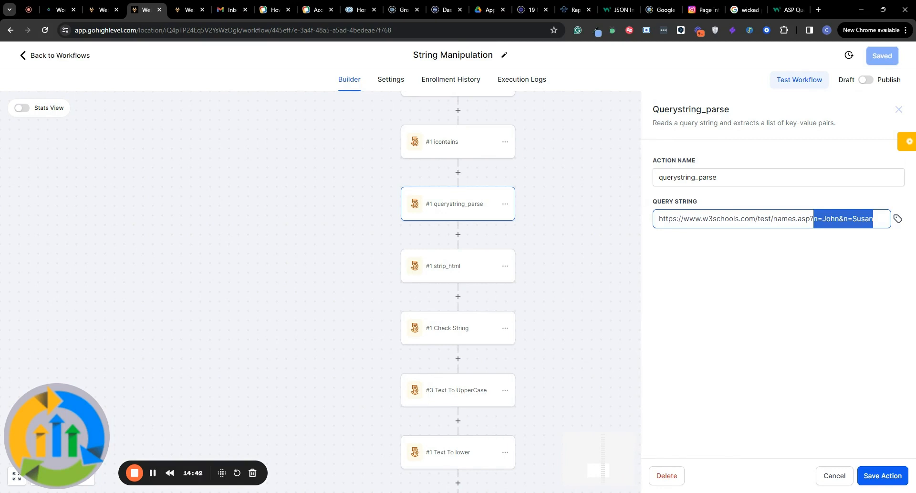
{"action": "left_click", "coordinate": [667, 218]}
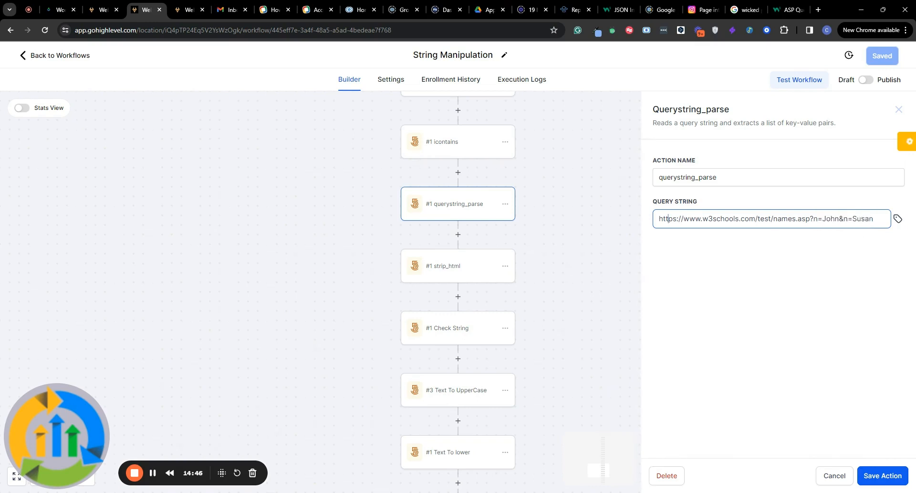
{"action": "left_click", "coordinate": [843, 218]}
{"action": "left_click_drag", "start_coordinate": [814, 218], "coordinate": [870, 218]}
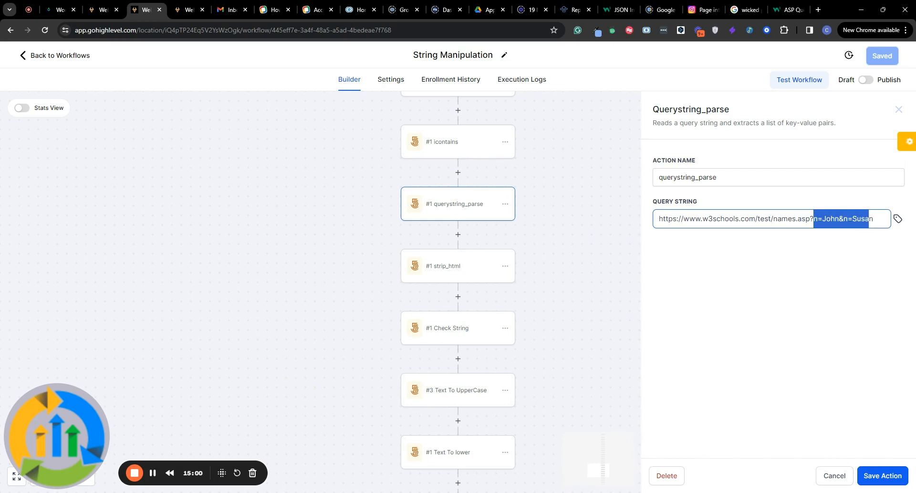
Step: Open the strip_html action and examine the opening and closing bold tags around its example text
{"action": "scroll", "coordinate": [455, 261], "scroll_direction": "down", "scroll_amount": 1}
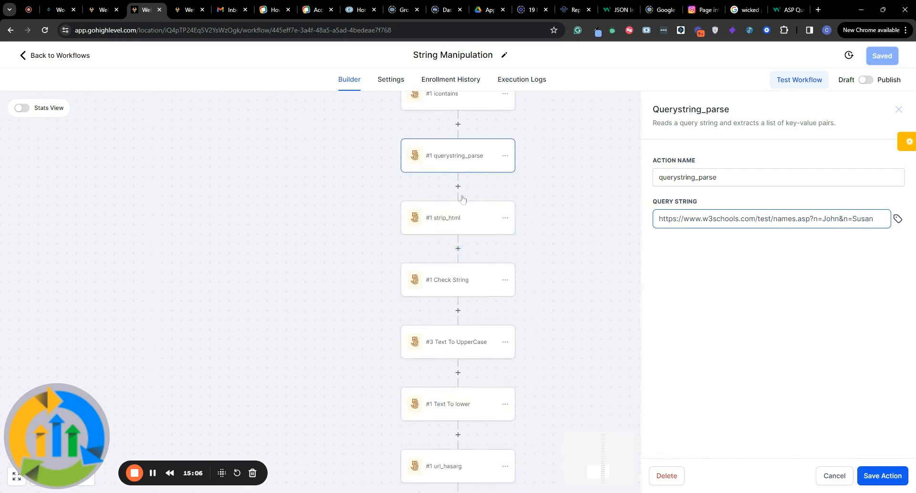
{"action": "left_click", "coordinate": [448, 220]}
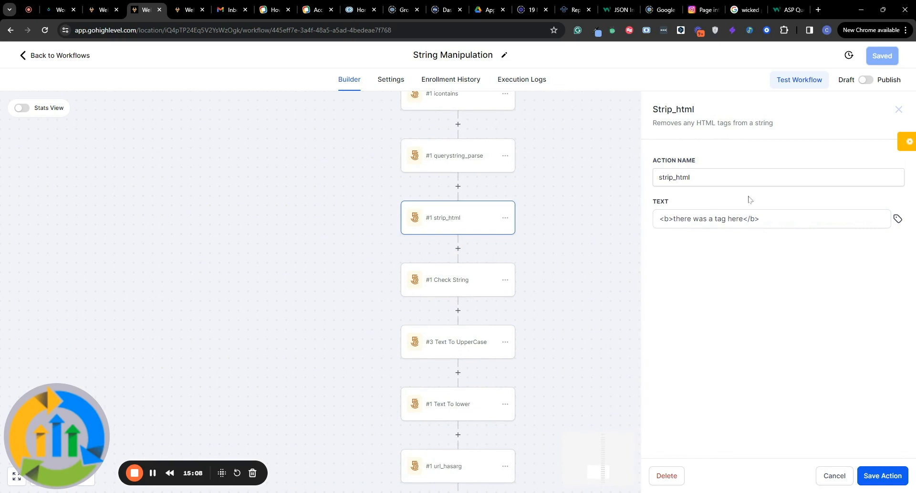
{"action": "left_click", "coordinate": [752, 218]}
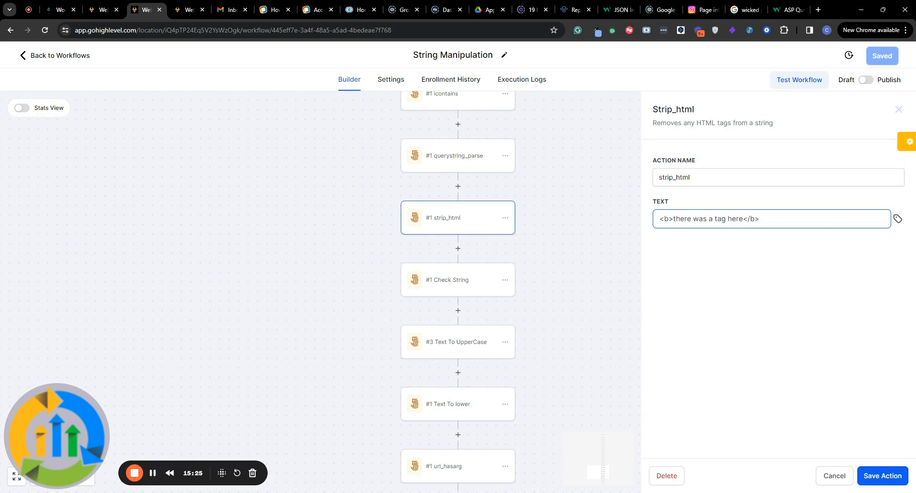
{"action": "left_click_drag", "start_coordinate": [760, 218], "coordinate": [743, 219]}
{"action": "left_click_drag", "start_coordinate": [674, 218], "coordinate": [659, 219]}
{"action": "left_click", "coordinate": [664, 219]}
{"action": "left_click_drag", "start_coordinate": [664, 218], "coordinate": [660, 219]}
{"action": "left_click", "coordinate": [760, 218]}
{"action": "key", "text": "shift+Left"}
{"action": "key", "text": "shift+Left"}
{"action": "key", "text": "shift+Left"}
{"action": "key", "text": "shift+Left"}
{"action": "key", "text": "shift+Left"}
{"action": "key", "text": "shift+Right"}
{"action": "key", "text": "shift+Right"}
{"action": "key", "text": "shift+Left"}
{"action": "key", "text": "Right"}
Step: Open the Check String action and examine its contact name text together with the value it searches for
{"action": "scroll", "coordinate": [490, 267], "scroll_direction": "down", "scroll_amount": 1}
{"action": "scroll", "coordinate": [490, 266], "scroll_direction": "down", "scroll_amount": 1}
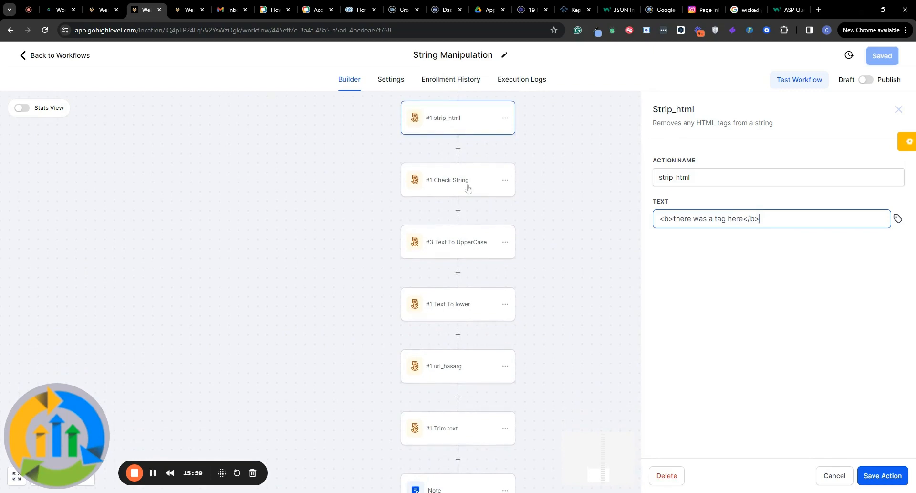
{"action": "left_click", "coordinate": [468, 188]}
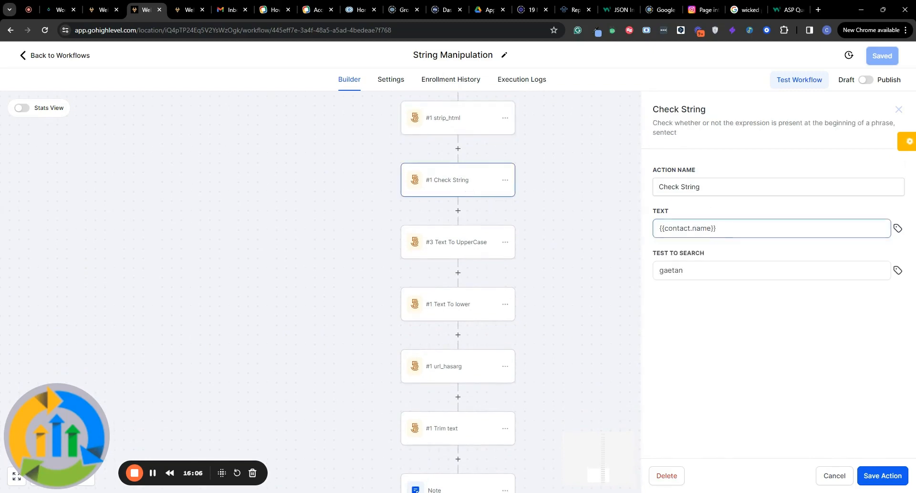
{"action": "left_click", "coordinate": [727, 271]}
{"action": "left_click_drag", "start_coordinate": [727, 270], "coordinate": [658, 271]}
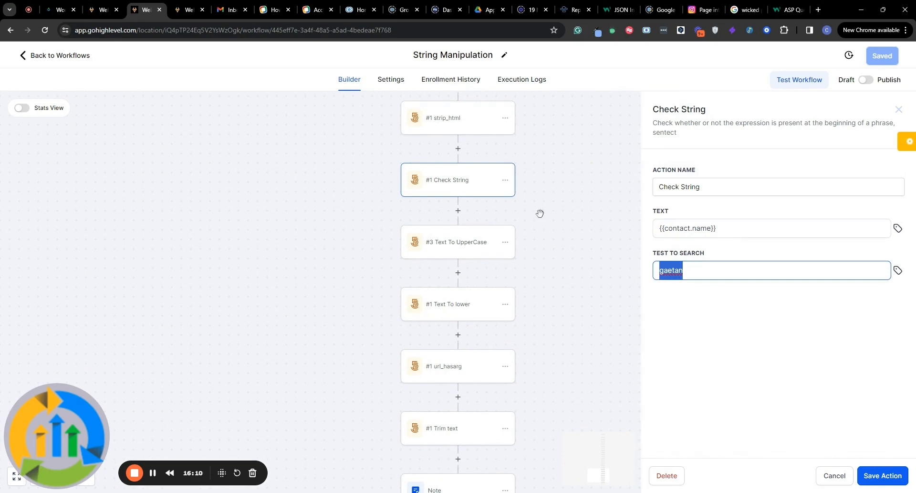
Step: Go back to the istarts_with action and examine its string and prefix for comparison with Check String
{"action": "scroll", "coordinate": [540, 214], "scroll_direction": "up", "scroll_amount": 2}
{"action": "scroll", "coordinate": [540, 214], "scroll_direction": "up", "scroll_amount": 6}
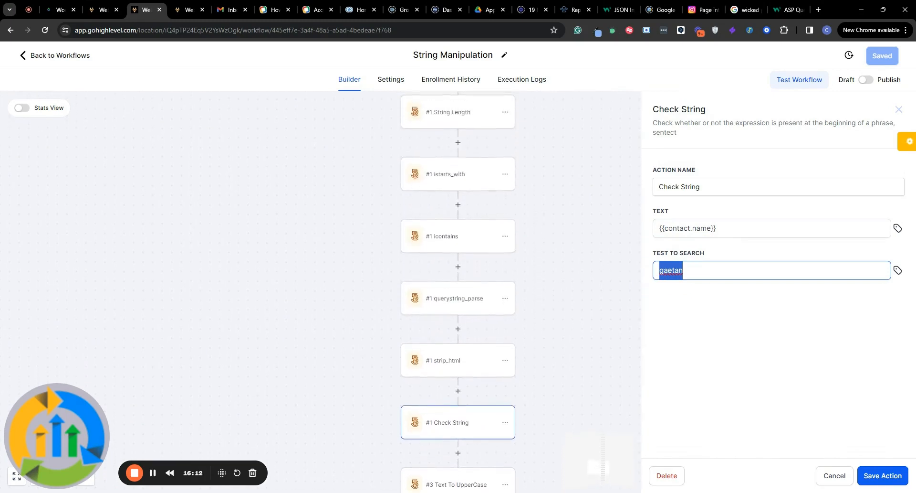
{"action": "scroll", "coordinate": [540, 213], "scroll_direction": "up", "scroll_amount": 4}
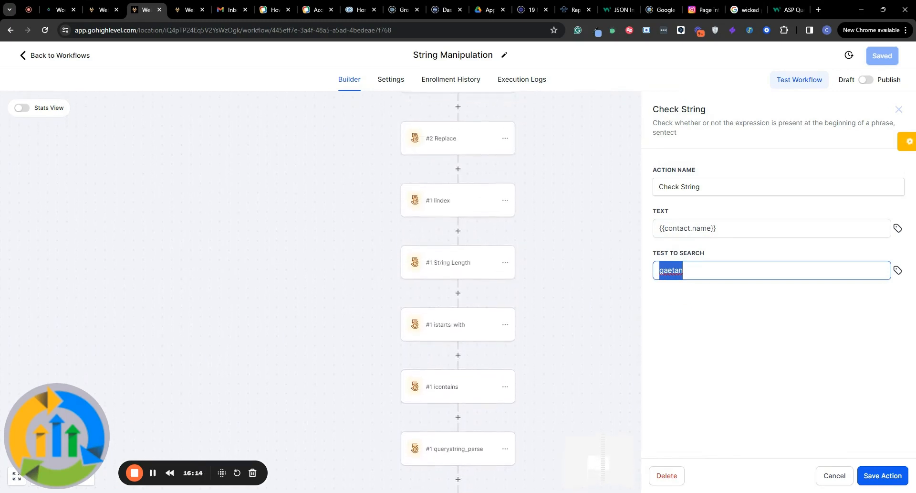
{"action": "scroll", "coordinate": [513, 210], "scroll_direction": "down", "scroll_amount": 5}
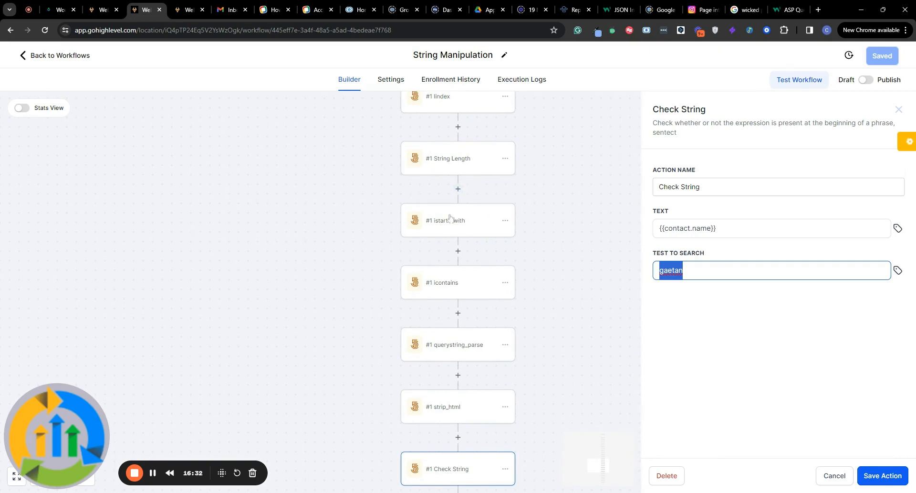
{"action": "left_click", "coordinate": [467, 223]}
{"action": "left_click", "coordinate": [481, 278]}
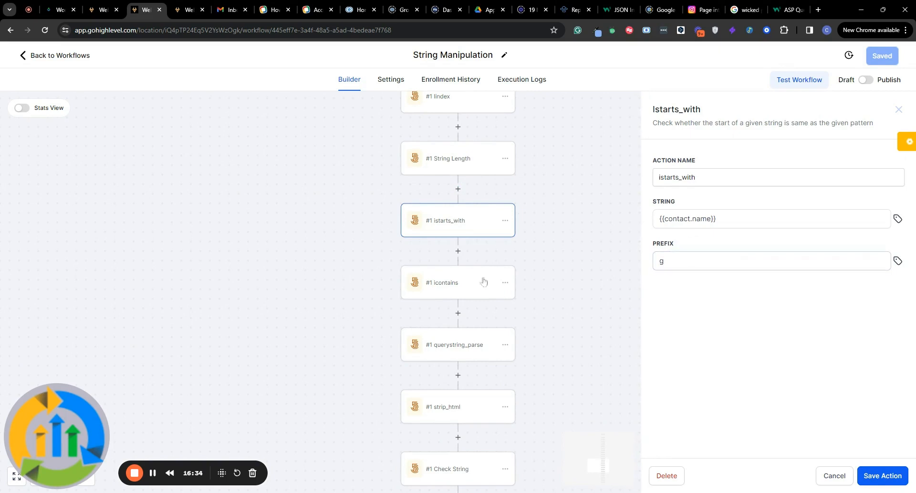
{"action": "scroll", "coordinate": [468, 338], "scroll_direction": "down", "scroll_amount": 2}
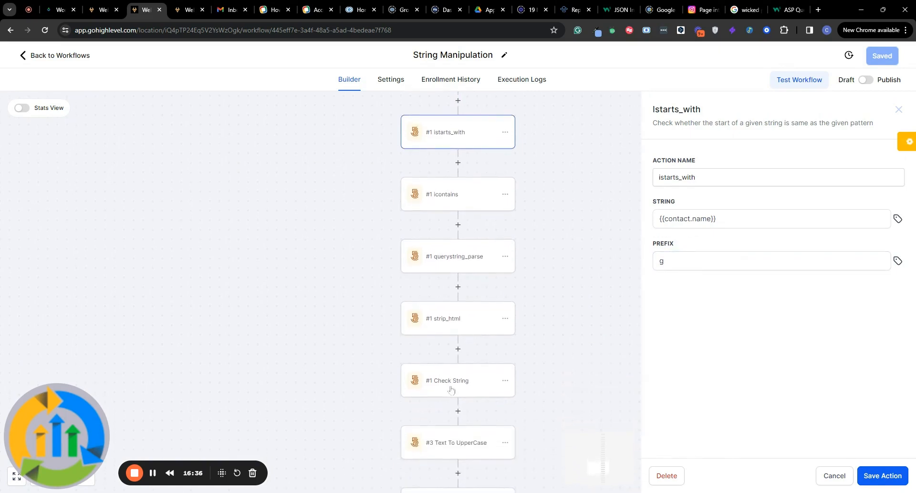
Step: Reopen the Check String action and compare its search value with the contact name variable in the text field
{"action": "left_click", "coordinate": [459, 381]}
{"action": "left_click", "coordinate": [759, 270]}
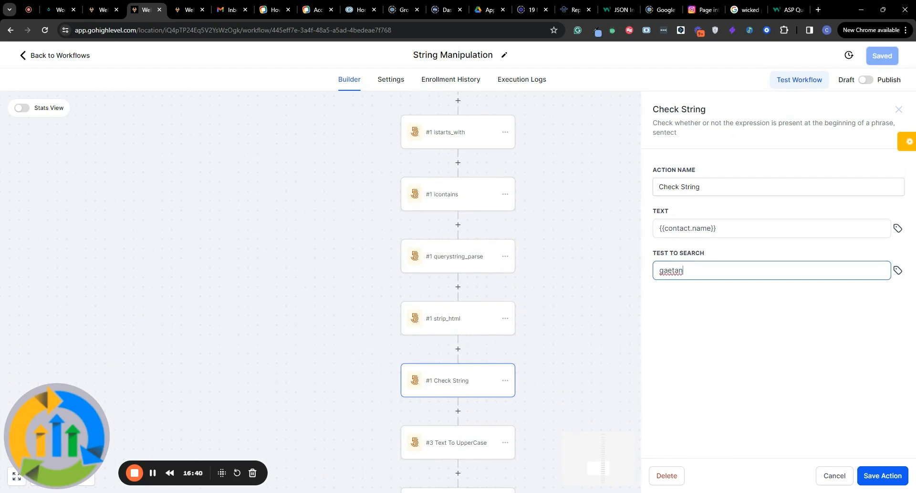
{"action": "left_click_drag", "start_coordinate": [684, 271], "coordinate": [644, 270]}
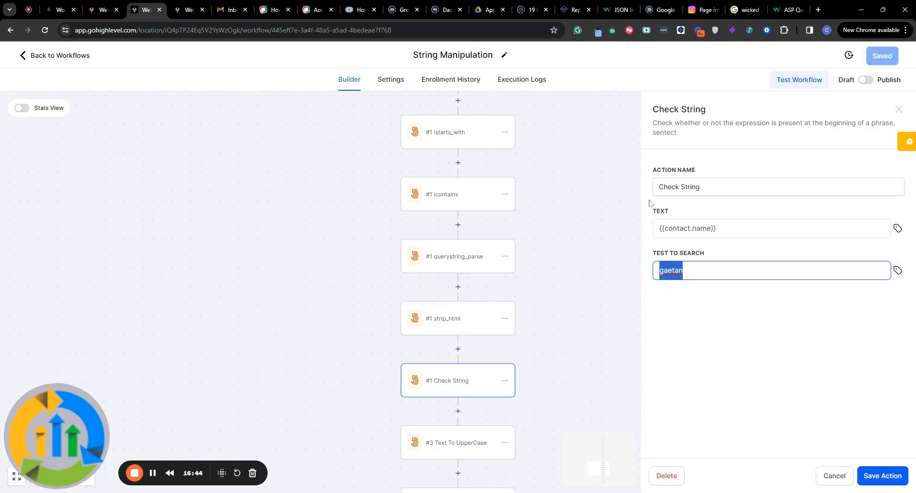
{"action": "scroll", "coordinate": [512, 260], "scroll_direction": "down", "scroll_amount": 2}
{"action": "scroll", "coordinate": [512, 260], "scroll_direction": "down", "scroll_amount": 3}
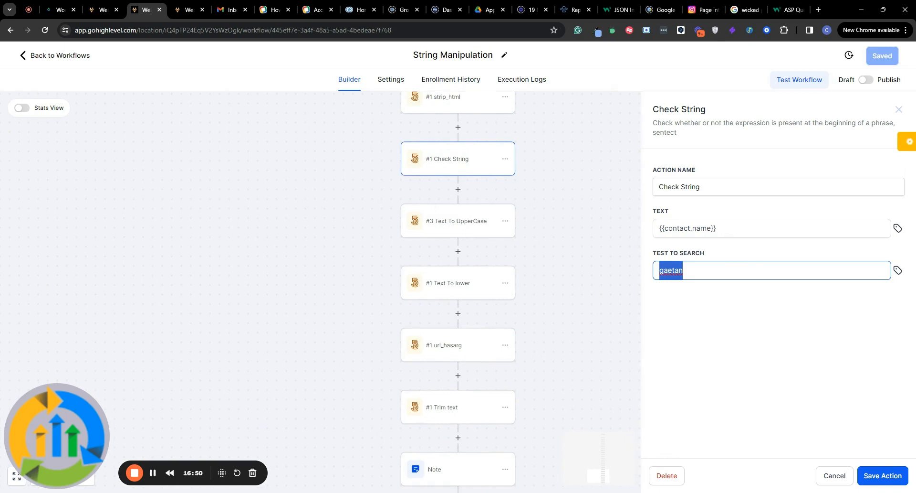
{"action": "left_click", "coordinate": [716, 270]}
{"action": "left_click", "coordinate": [735, 228]}
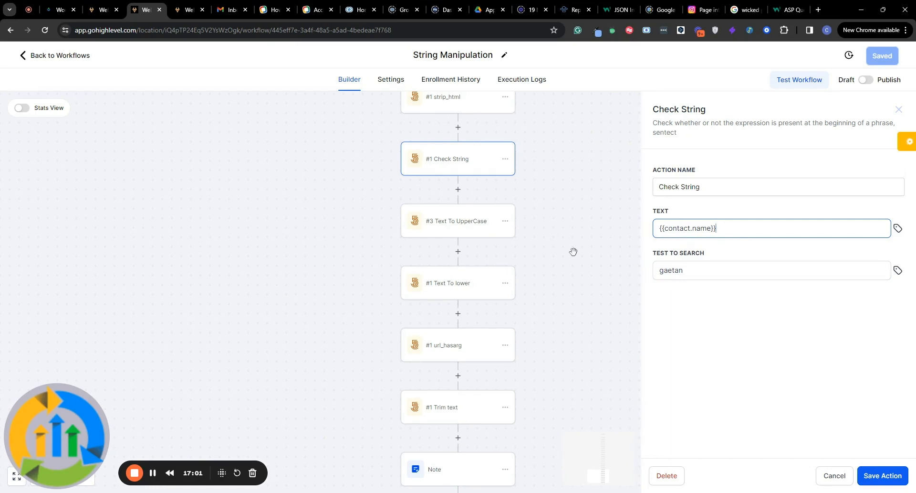
Step: Open the Text To UpperCase and Text To lower actions and examine the contact name variable in each text field
{"action": "left_click", "coordinate": [459, 230]}
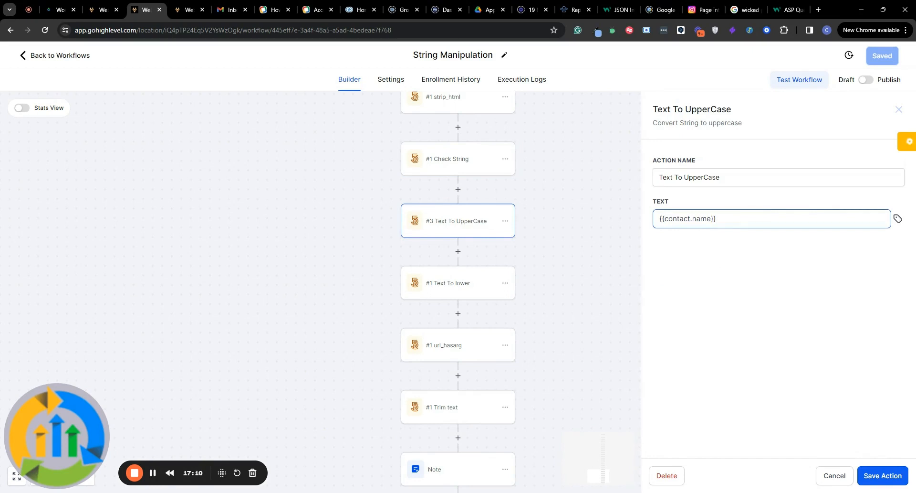
{"action": "left_click_drag", "start_coordinate": [717, 219], "coordinate": [651, 222]}
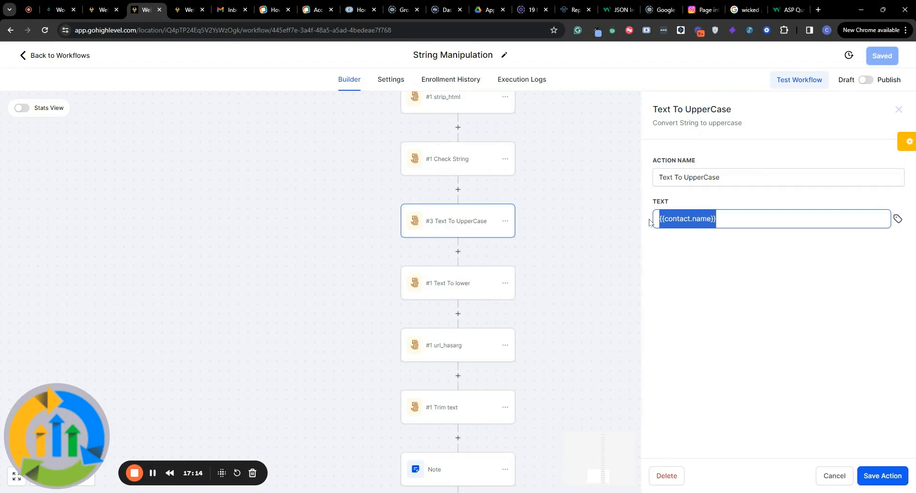
{"action": "left_click", "coordinate": [462, 283]}
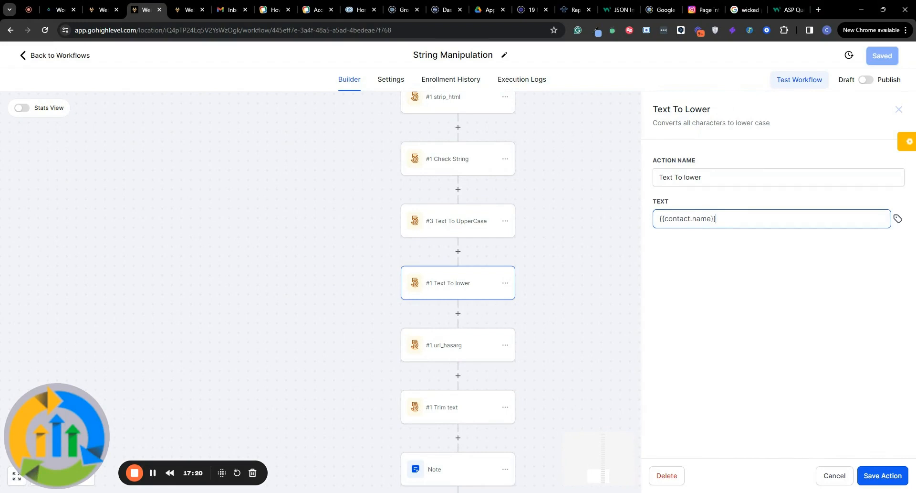
{"action": "left_click_drag", "start_coordinate": [717, 219], "coordinate": [643, 220]}
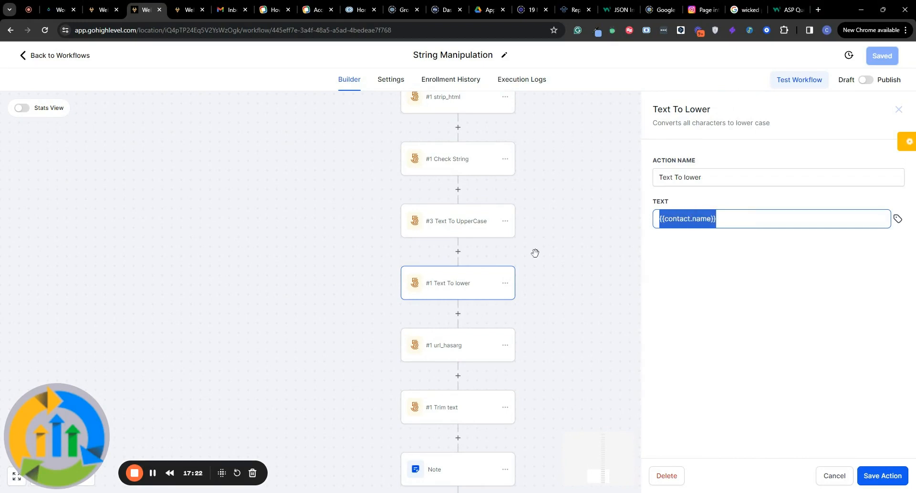
Step: Open the url_hasarg action and examine its example URL, including the height argument after the question mark
{"action": "scroll", "coordinate": [536, 253], "scroll_direction": "down", "scroll_amount": 3}
{"action": "left_click", "coordinate": [452, 227]}
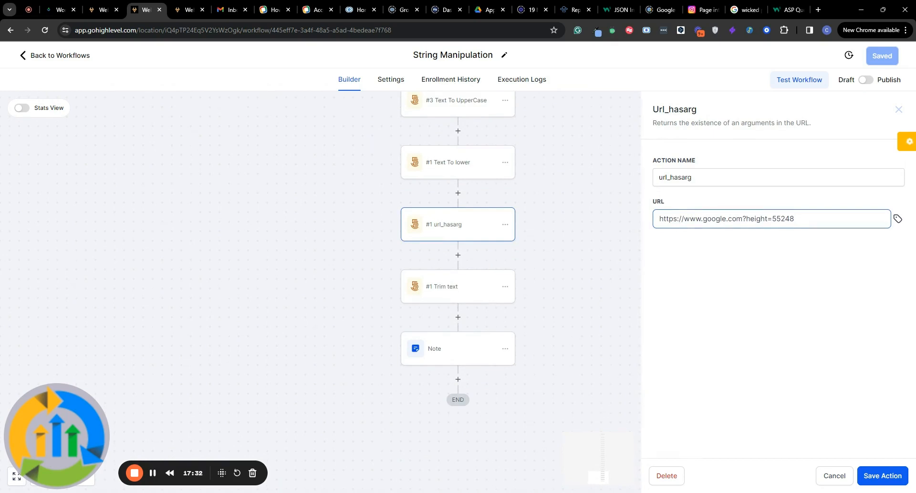
{"action": "key", "text": "shift+Left"}
{"action": "key", "text": "shift+Left"}
{"action": "key", "text": "shift+Left"}
{"action": "key", "text": "shift+Left"}
{"action": "key", "text": "shift+Left"}
{"action": "key", "text": "shift+Left"}
{"action": "key", "text": "shift+Left"}
{"action": "key", "text": "shift+Left"}
{"action": "key", "text": "shift+Left"}
{"action": "key", "text": "shift+Left"}
{"action": "key", "text": "shift+Left"}
{"action": "key", "text": "shift+Left"}
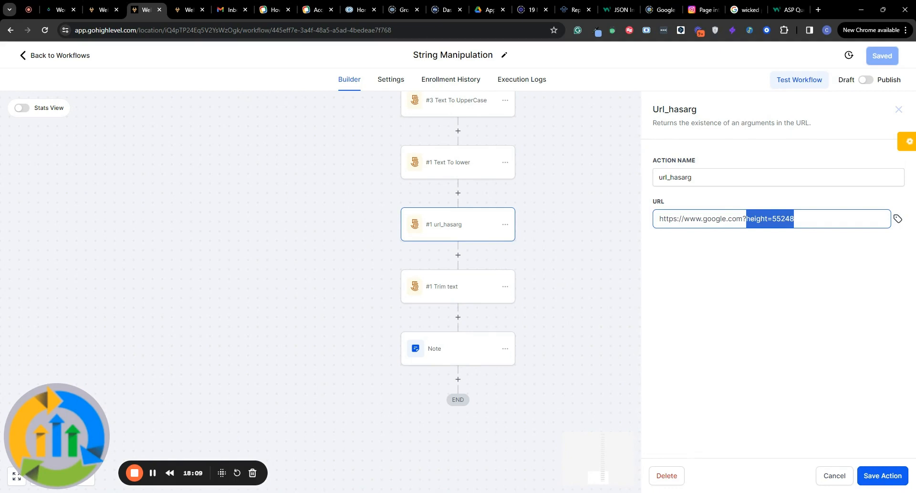
{"action": "left_click", "coordinate": [795, 219]}
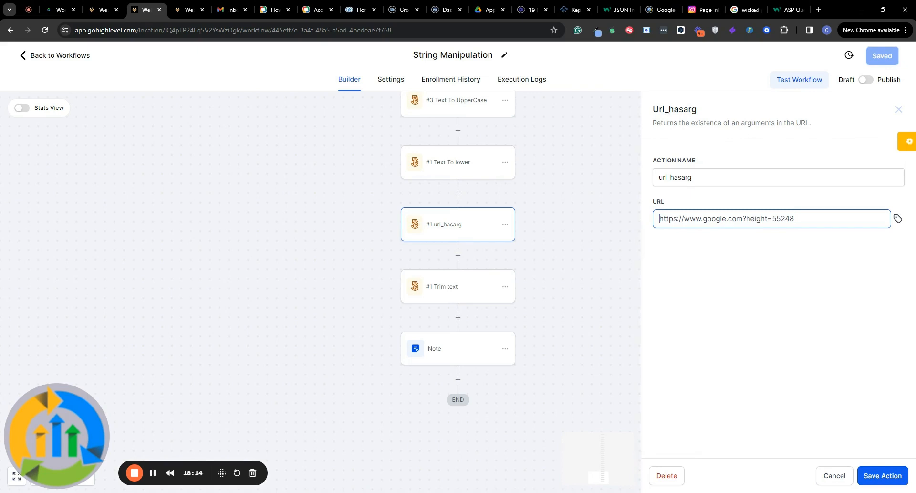
{"action": "left_click_drag", "start_coordinate": [660, 218], "coordinate": [795, 218]}
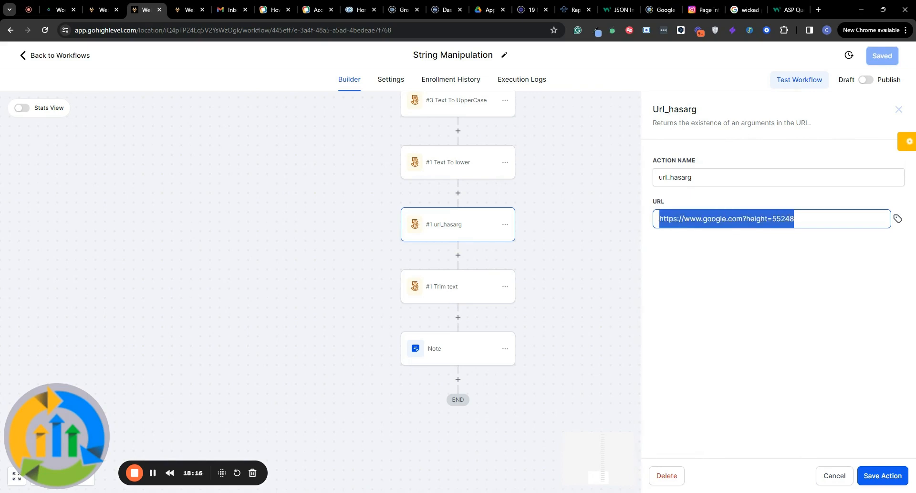
{"action": "left_click", "coordinate": [796, 218]}
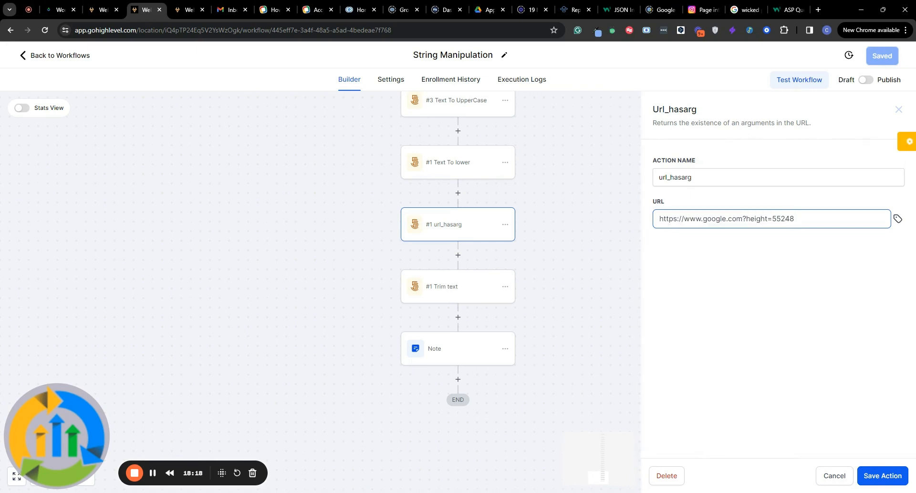
{"action": "mouse_move", "coordinate": [795, 219]}
{"action": "left_mouse_down"}
{"action": "mouse_move", "coordinate": [747, 219]}
{"action": "mouse_move", "coordinate": [795, 219]}
{"action": "left_mouse_up"}
Step: Open the Trim text action, examine the contact name variable in its text to trim, and close the action
{"action": "left_click", "coordinate": [458, 289]}
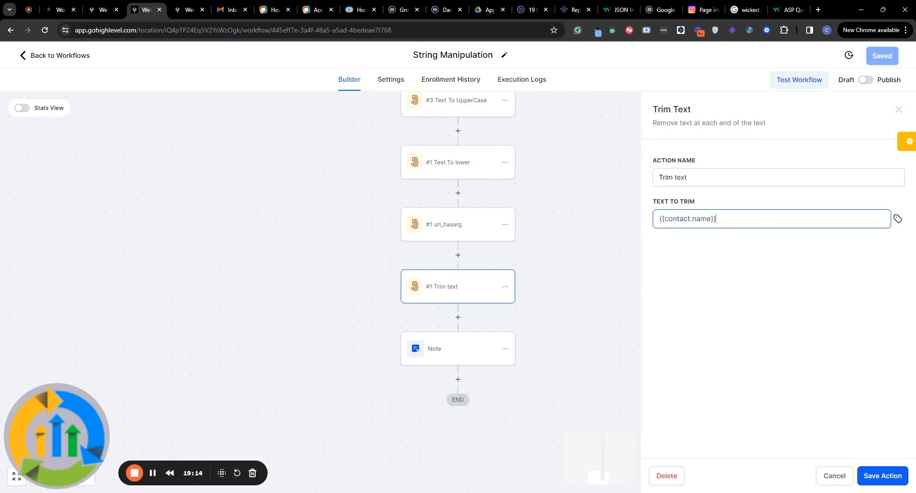
{"action": "left_click", "coordinate": [834, 475]}
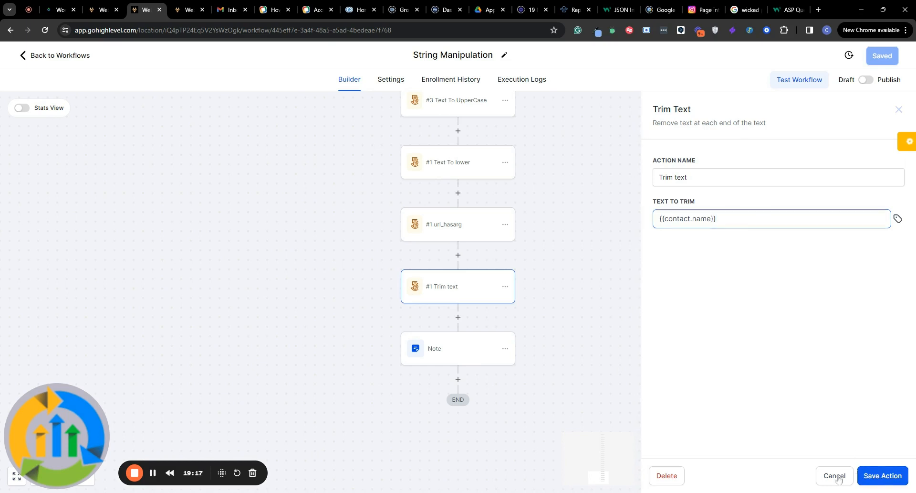
Step: Open the Note action at the workflow's end, examine its result variables, and check the corresponding notes on the contact record
{"action": "scroll", "coordinate": [657, 208], "scroll_direction": "up", "scroll_amount": 4}
{"action": "scroll", "coordinate": [657, 208], "scroll_direction": "up", "scroll_amount": 15}
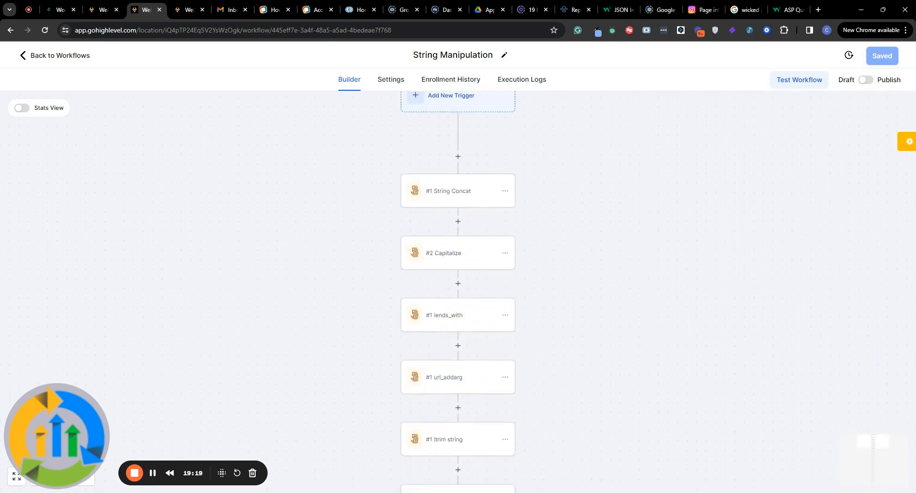
{"action": "scroll", "coordinate": [458, 292], "scroll_direction": "down", "scroll_amount": 20}
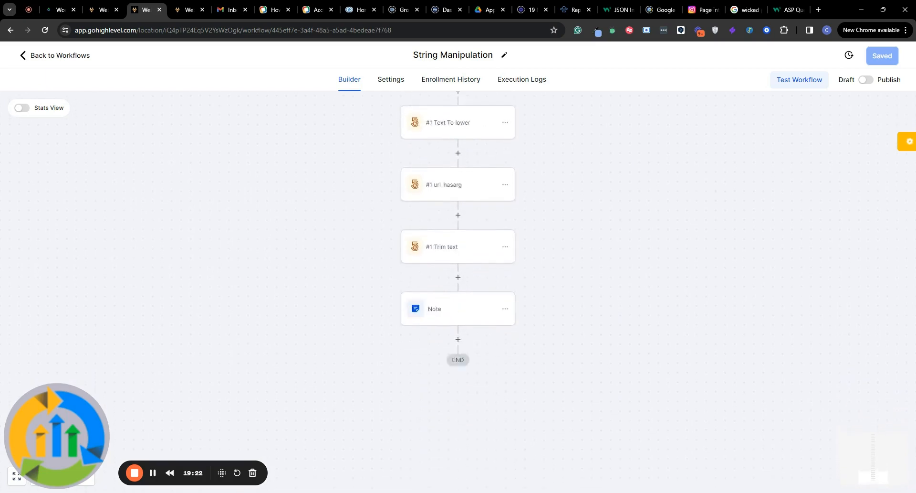
{"action": "left_click", "coordinate": [444, 229]}
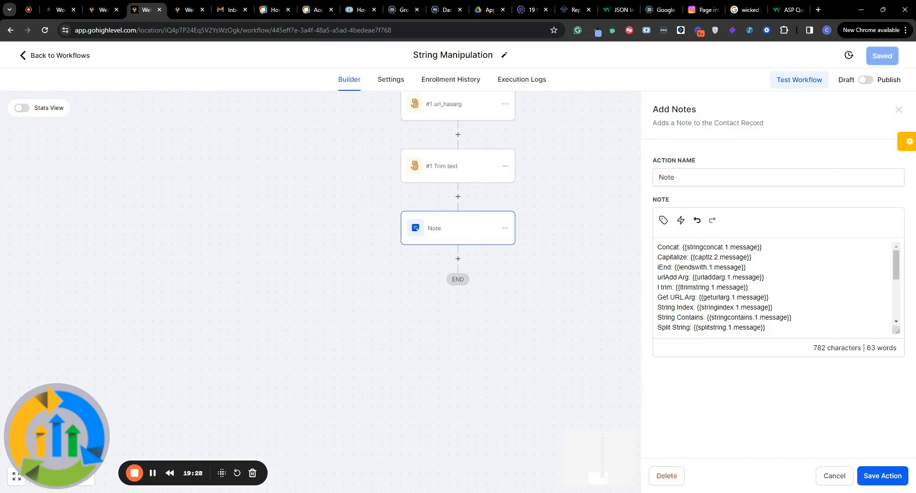
{"action": "scroll", "coordinate": [773, 287], "scroll_direction": "down", "scroll_amount": 5}
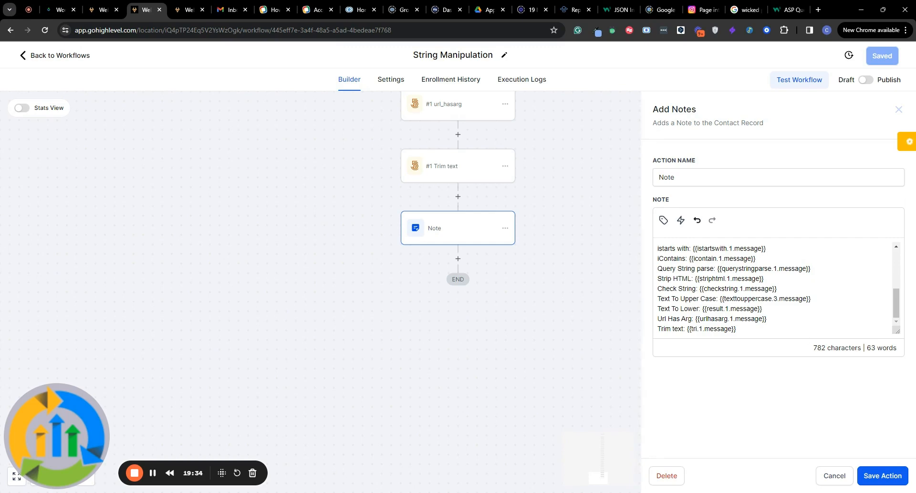
{"action": "left_click", "coordinate": [191, 10]}
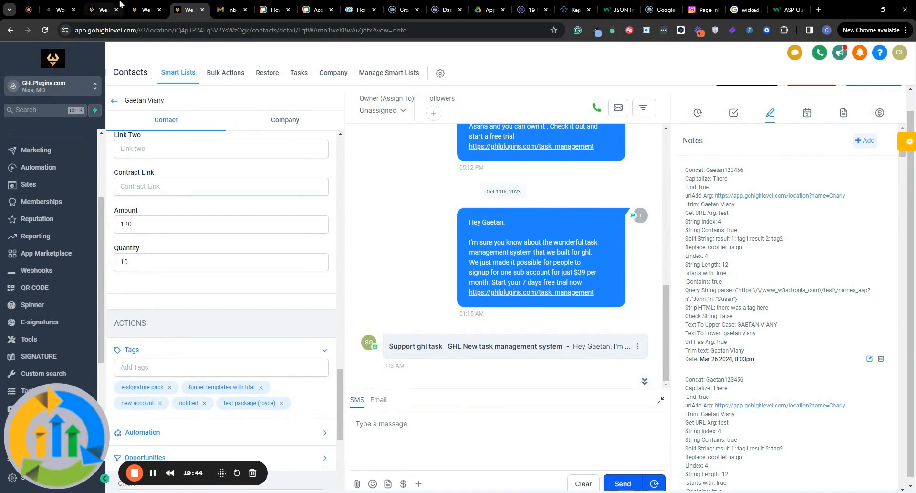
{"action": "left_click", "coordinate": [147, 10]}
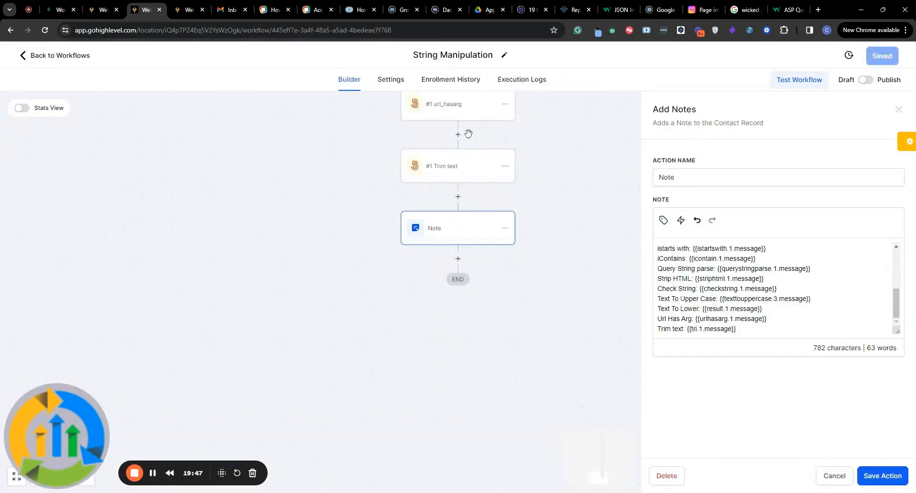
Step: Open the String Concat action, examine its first and second values, and compare them with the Concat line in the contact's notes
{"action": "scroll", "coordinate": [467, 132], "scroll_direction": "up", "scroll_amount": 15}
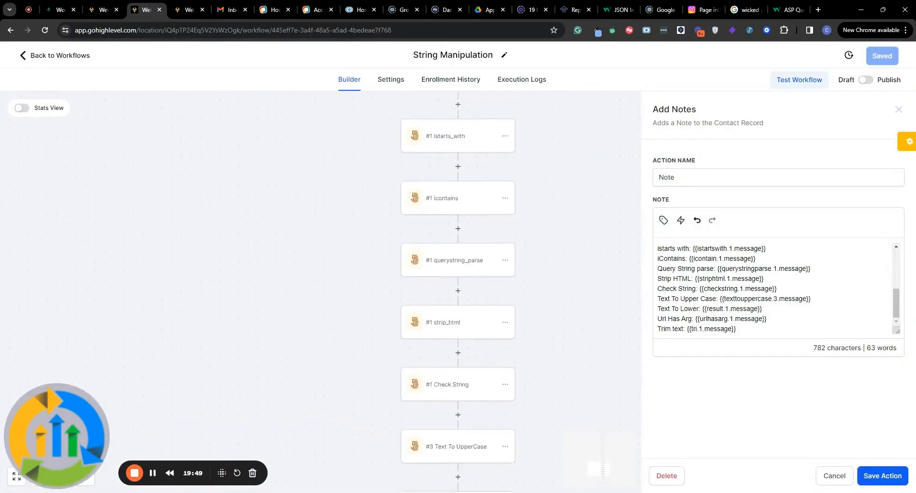
{"action": "scroll", "coordinate": [458, 239], "scroll_direction": "up", "scroll_amount": 10}
{"action": "left_click", "coordinate": [451, 246]}
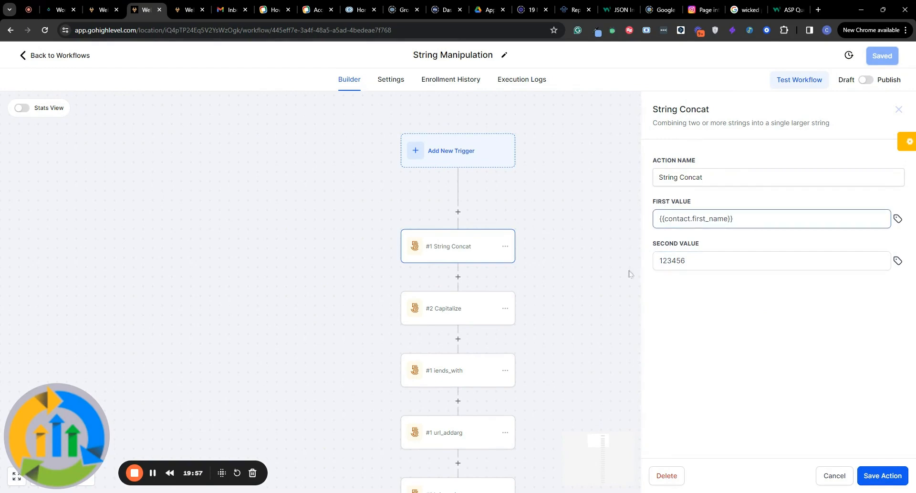
{"action": "left_click", "coordinate": [185, 10]}
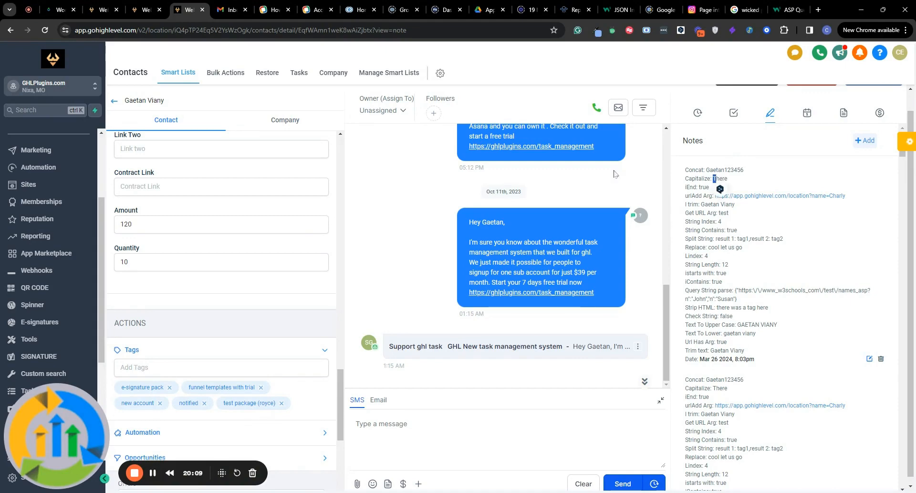
Step: Open the Capitalize action, examine the text in its string, and compare it with the Capitalize line in the contact's notes
{"action": "left_click", "coordinate": [142, 9]}
{"action": "left_click", "coordinate": [457, 308]}
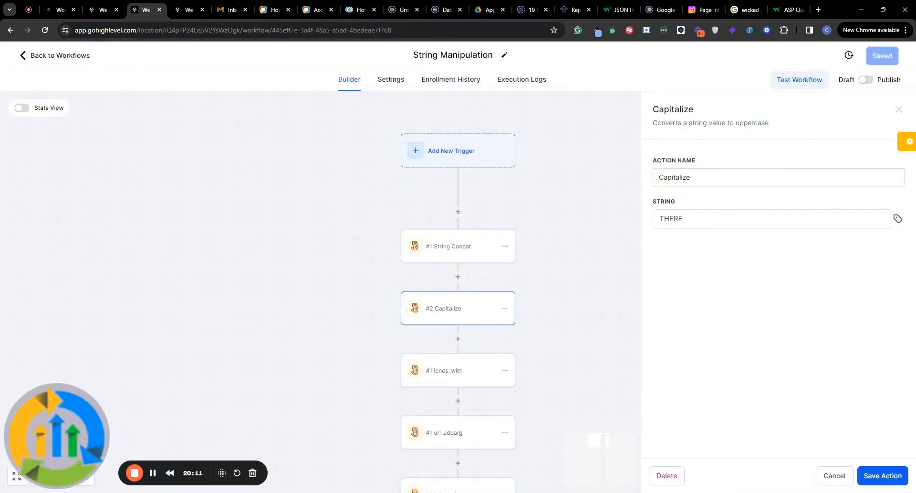
{"action": "left_click_drag", "start_coordinate": [709, 219], "coordinate": [644, 219]}
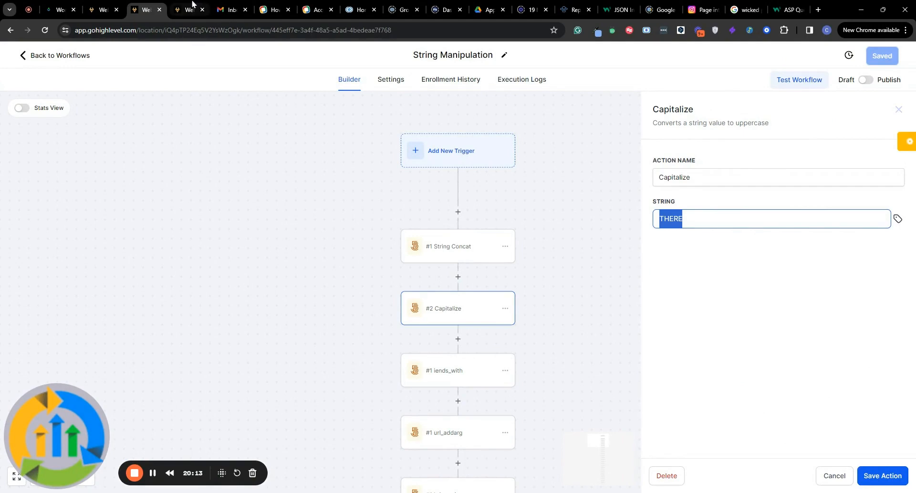
{"action": "left_click", "coordinate": [192, 7]}
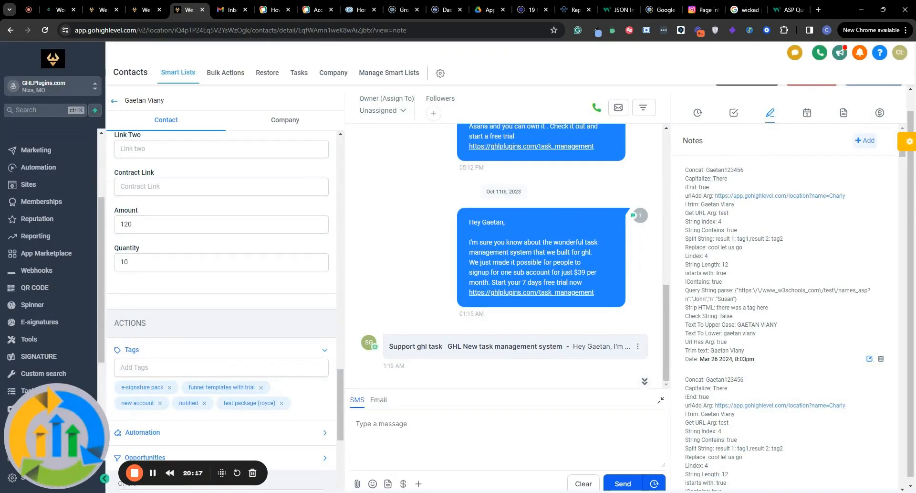
Step: Open the iends_with action, examine its contact email string and .com suffix, and check the iEnd line in the contact's notes
{"action": "left_click", "coordinate": [143, 10]}
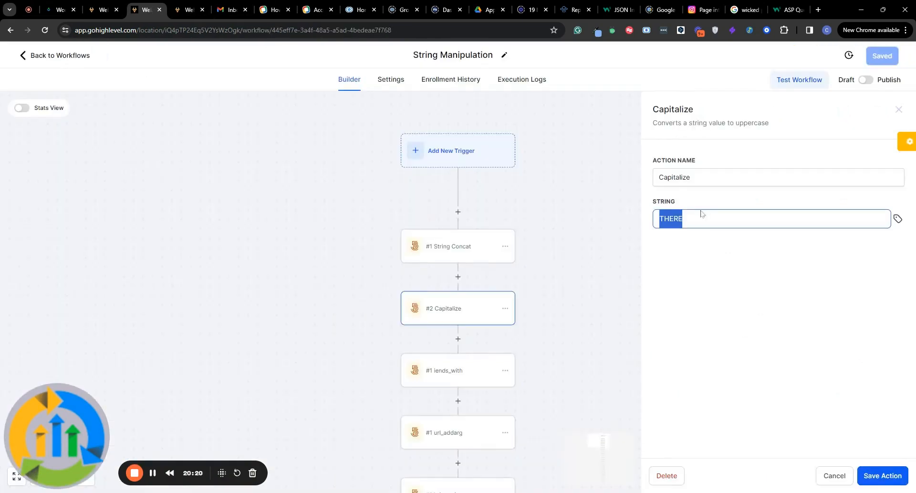
{"action": "left_click", "coordinate": [438, 375]}
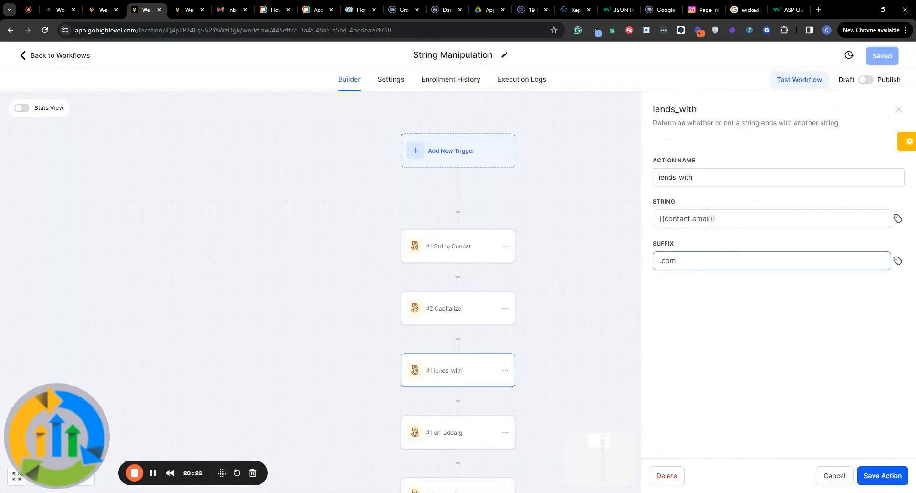
{"action": "left_click_drag", "start_coordinate": [720, 218], "coordinate": [628, 214]}
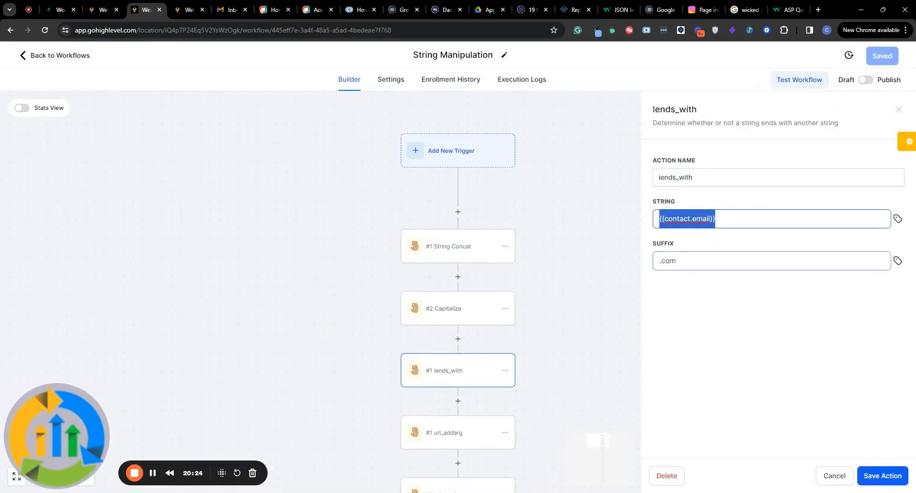
{"action": "left_click_drag", "start_coordinate": [677, 260], "coordinate": [647, 262]}
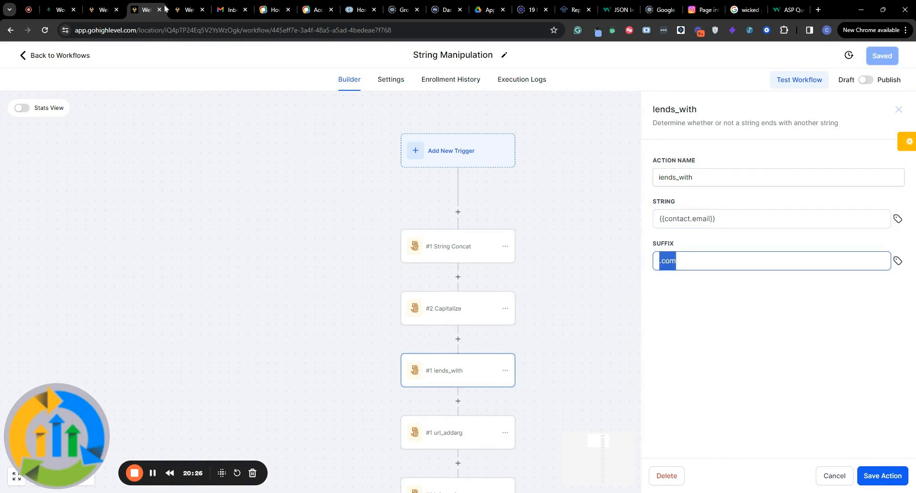
{"action": "left_click", "coordinate": [189, 9]}
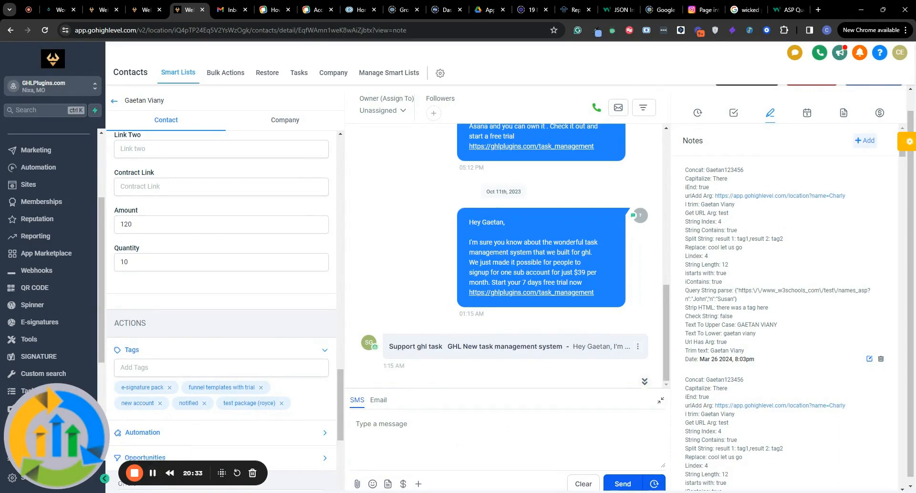
Step: Locate the Get URL Arg line in the contact's notes, and examine the URL and argument name in the workflow's get_urlarg action
{"action": "triple_click", "coordinate": [741, 214]}
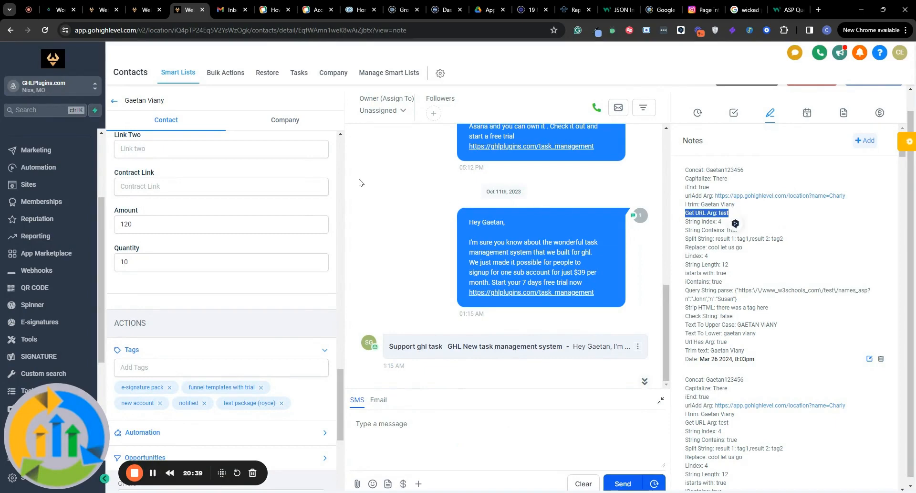
{"action": "left_click", "coordinate": [143, 10]}
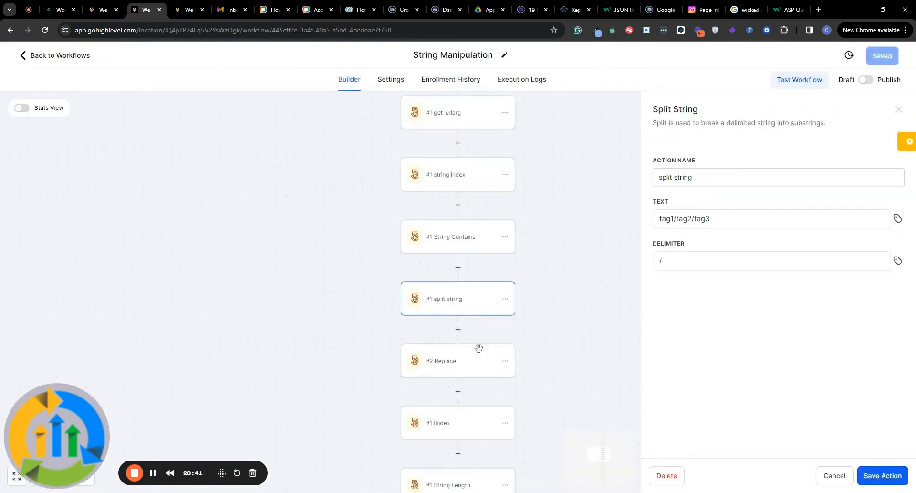
{"action": "scroll", "coordinate": [453, 433], "scroll_direction": "down", "scroll_amount": 1}
{"action": "scroll", "coordinate": [453, 434], "scroll_direction": "down", "scroll_amount": 2}
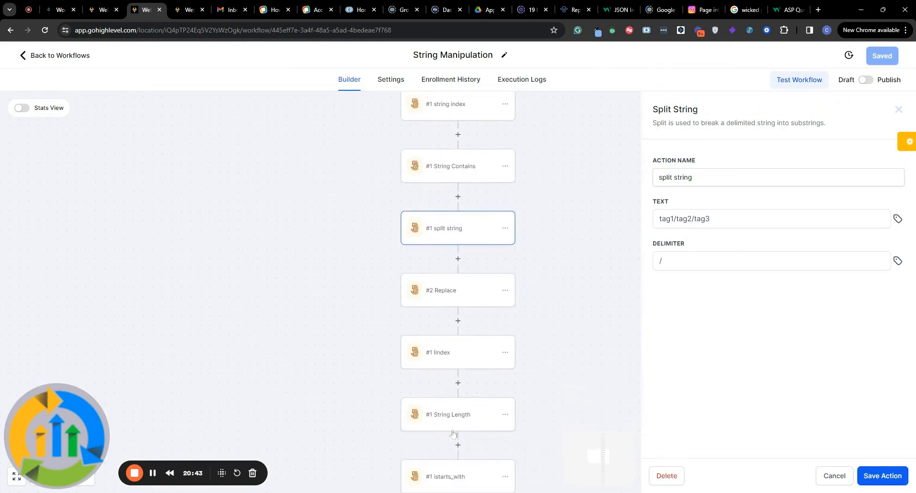
{"action": "scroll", "coordinate": [453, 434], "scroll_direction": "up", "scroll_amount": 10}
{"action": "scroll", "coordinate": [458, 292], "scroll_direction": "up", "scroll_amount": 5}
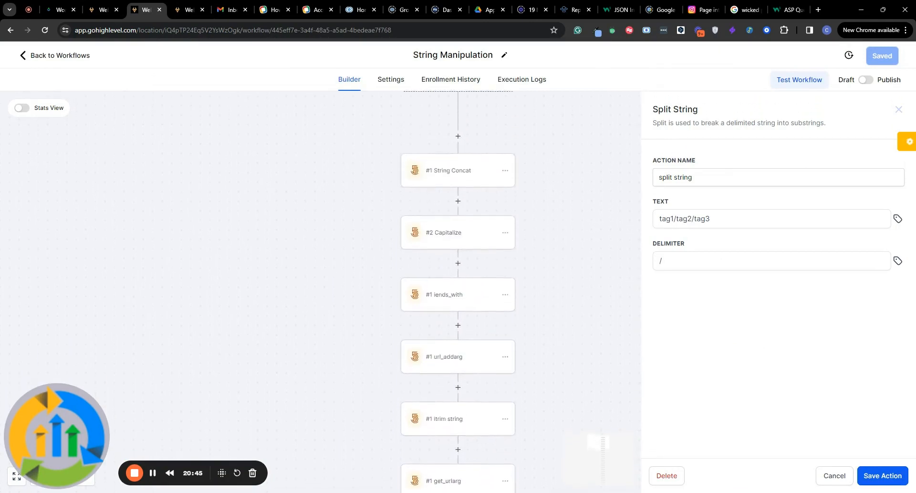
{"action": "scroll", "coordinate": [459, 291], "scroll_direction": "down", "scroll_amount": 3}
{"action": "scroll", "coordinate": [453, 396], "scroll_direction": "down", "scroll_amount": 3}
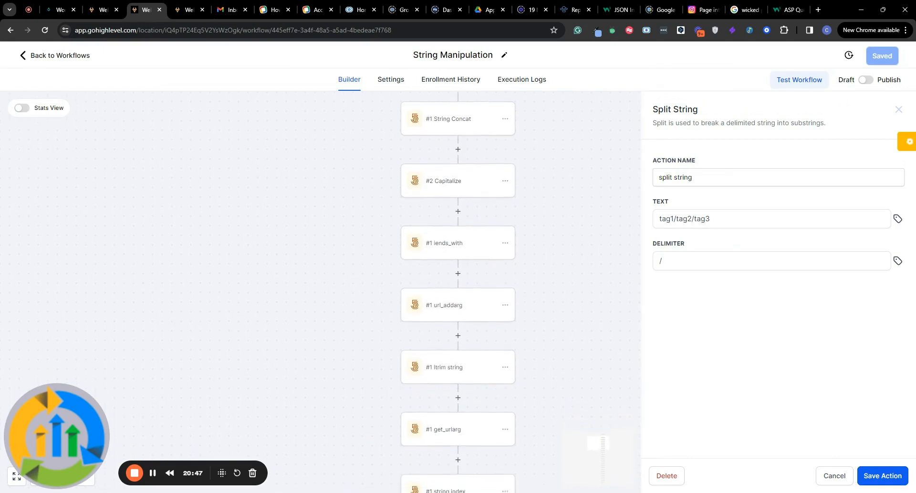
{"action": "left_click", "coordinate": [453, 396]}
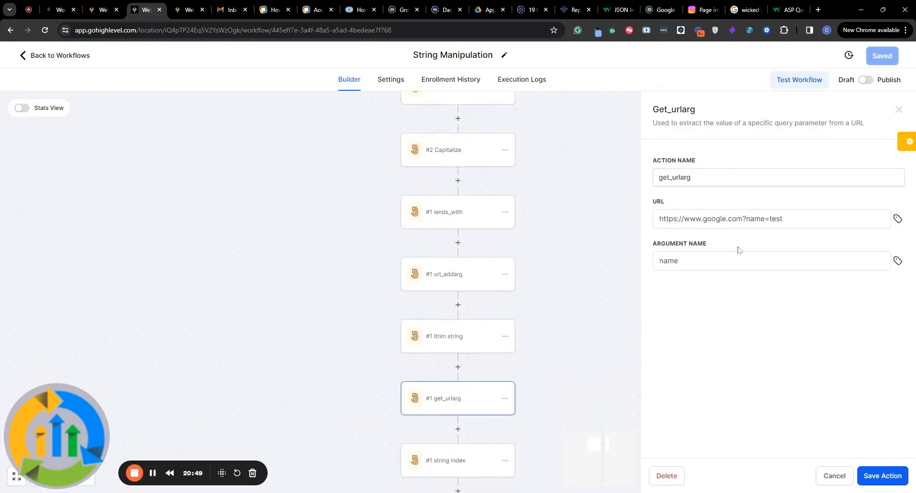
{"action": "left_click", "coordinate": [740, 219]}
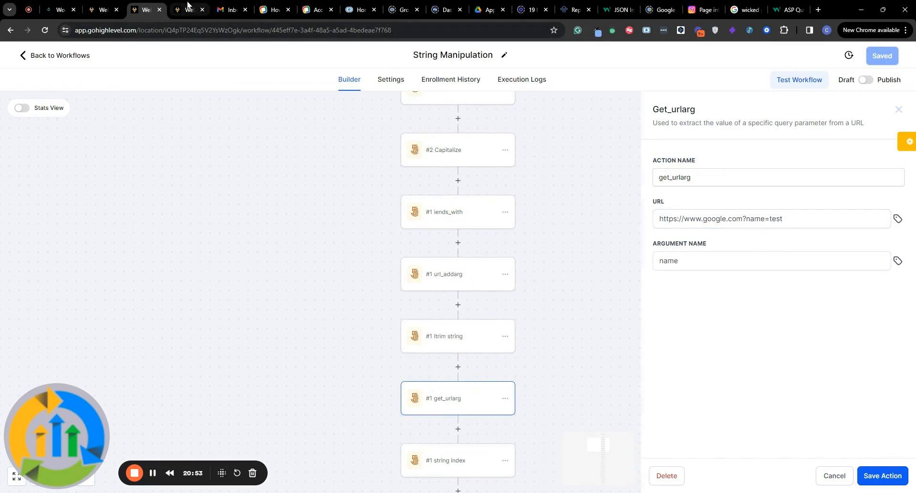
Step: Check the value on the Get URL Arg line in the contact's latest note
{"action": "left_click", "coordinate": [189, 10]}
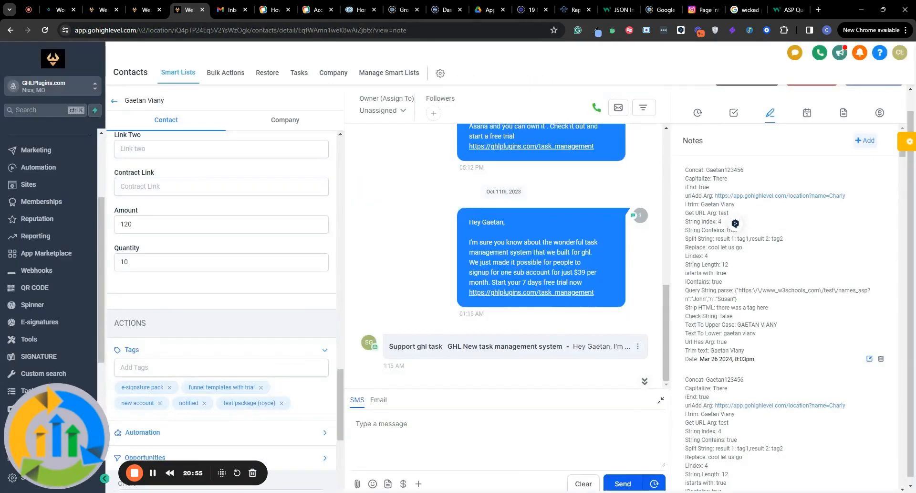
{"action": "double_click", "coordinate": [724, 213]}
{"action": "left_click", "coordinate": [730, 214]}
Step: Find the Query String parse line in the notes, and examine the arguments after the question mark in the querystring_parse action's URL
{"action": "scroll", "coordinate": [783, 308], "scroll_direction": "down", "scroll_amount": 1}
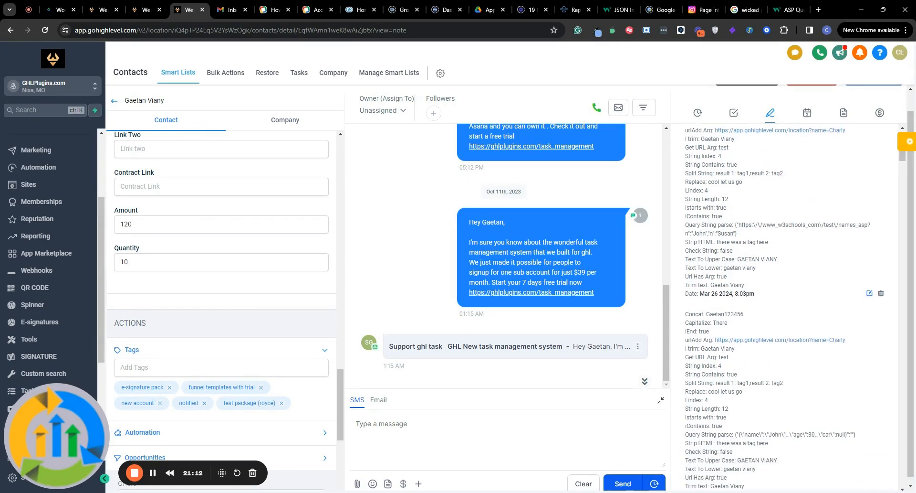
{"action": "scroll", "coordinate": [783, 305], "scroll_direction": "down", "scroll_amount": 3}
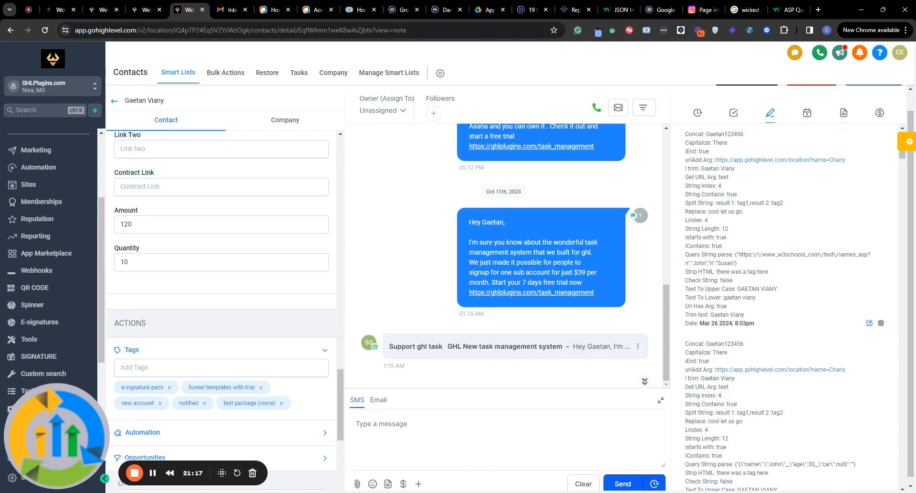
{"action": "scroll", "coordinate": [783, 305], "scroll_direction": "up", "scroll_amount": 1}
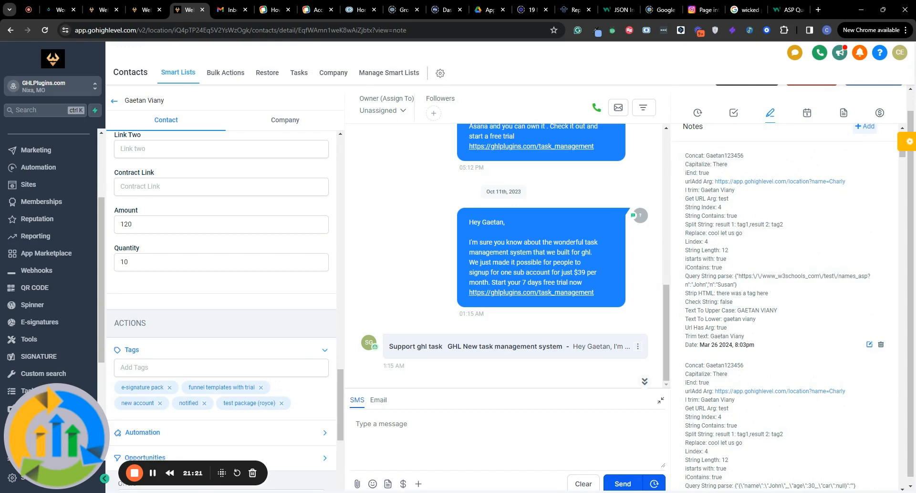
{"action": "left_click_drag", "start_coordinate": [686, 276], "coordinate": [736, 276]}
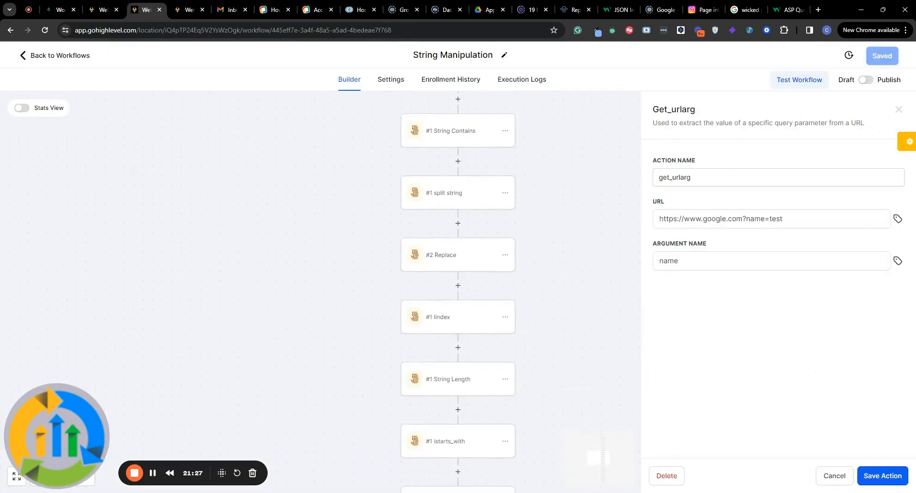
{"action": "scroll", "coordinate": [458, 286], "scroll_direction": "down", "scroll_amount": 5}
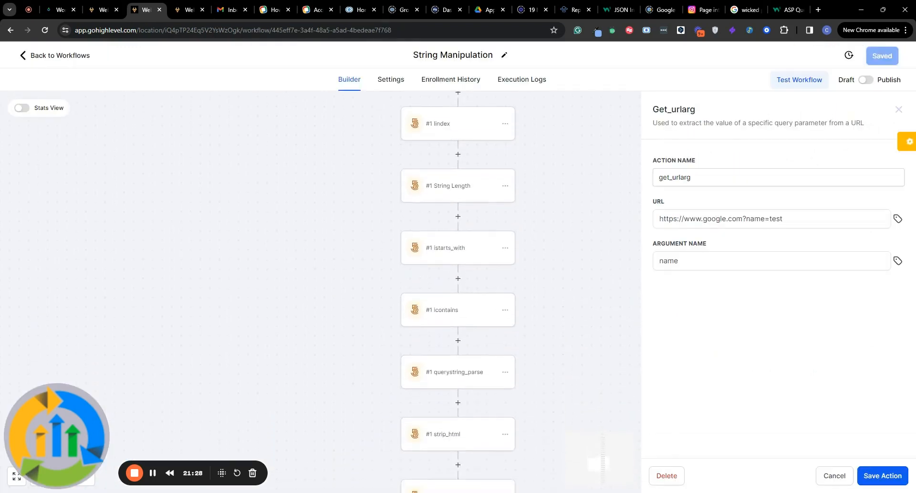
{"action": "scroll", "coordinate": [458, 287], "scroll_direction": "down", "scroll_amount": 4}
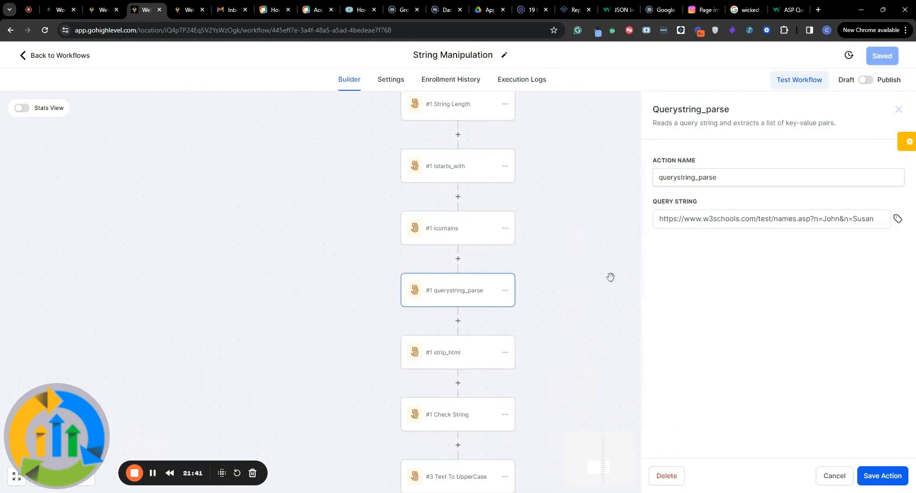
{"action": "left_click", "coordinate": [877, 220]}
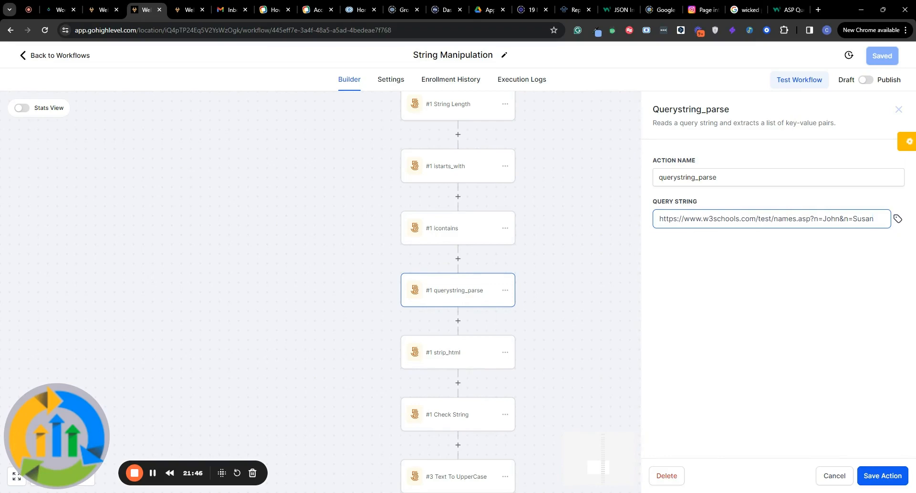
{"action": "left_click_drag", "start_coordinate": [814, 219], "coordinate": [875, 219]}
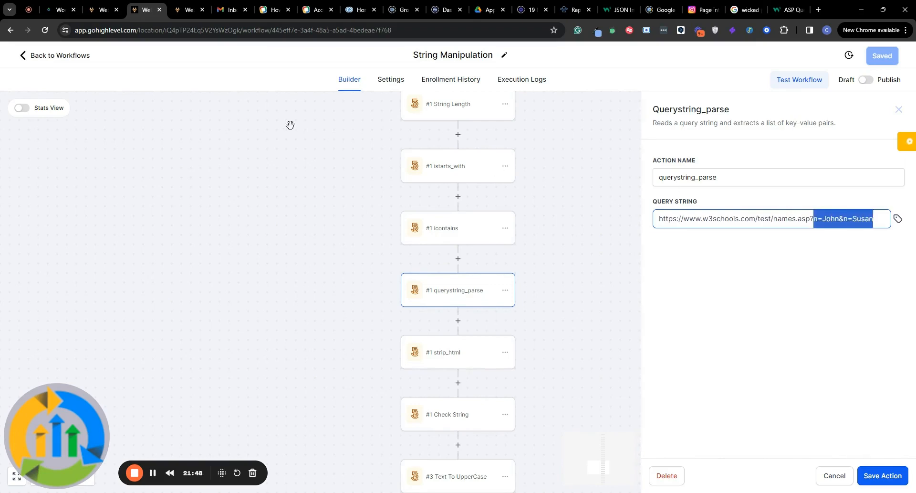
Step: Compare the querystring_parse URL with the full Query String parse result in the contact's latest note
{"action": "left_click", "coordinate": [101, 9]}
{"action": "left_click", "coordinate": [194, 5]}
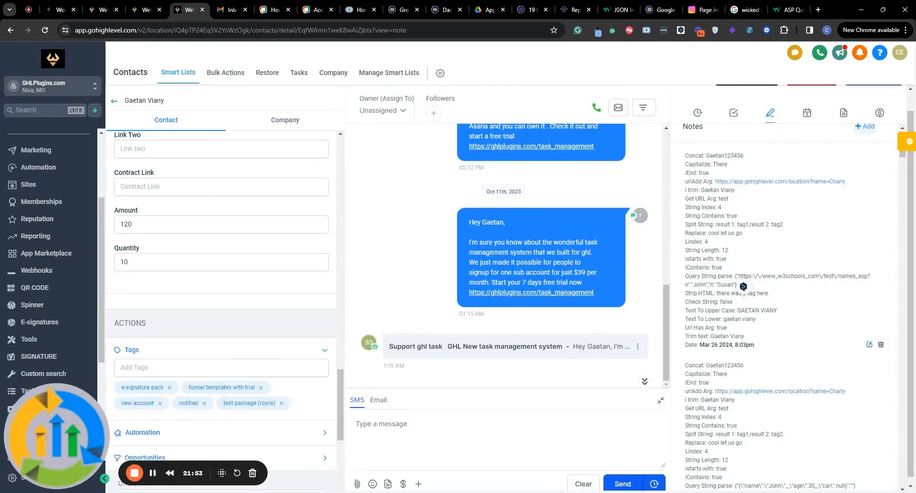
{"action": "mouse_move", "coordinate": [736, 276]}
{"action": "left_mouse_down"}
{"action": "mouse_move", "coordinate": [859, 276]}
{"action": "mouse_move", "coordinate": [876, 285]}
{"action": "mouse_move", "coordinate": [737, 285]}
{"action": "left_mouse_up"}
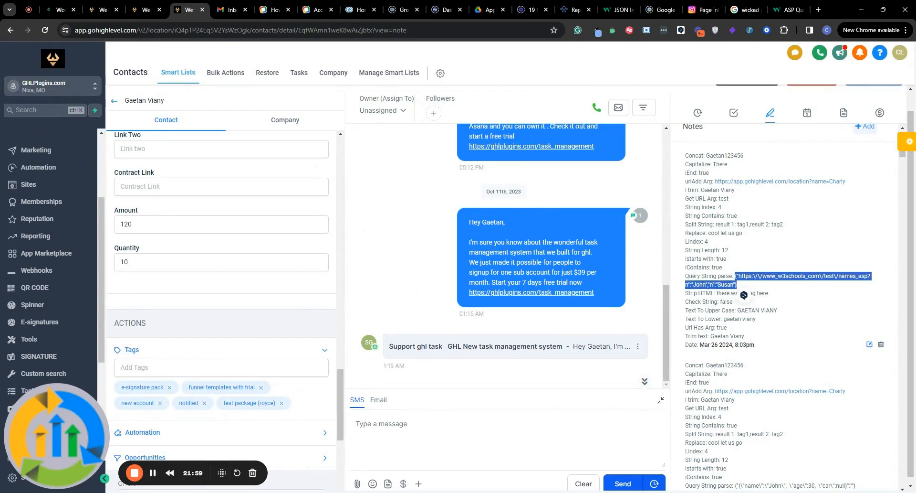
{"action": "left_click", "coordinate": [754, 286]}
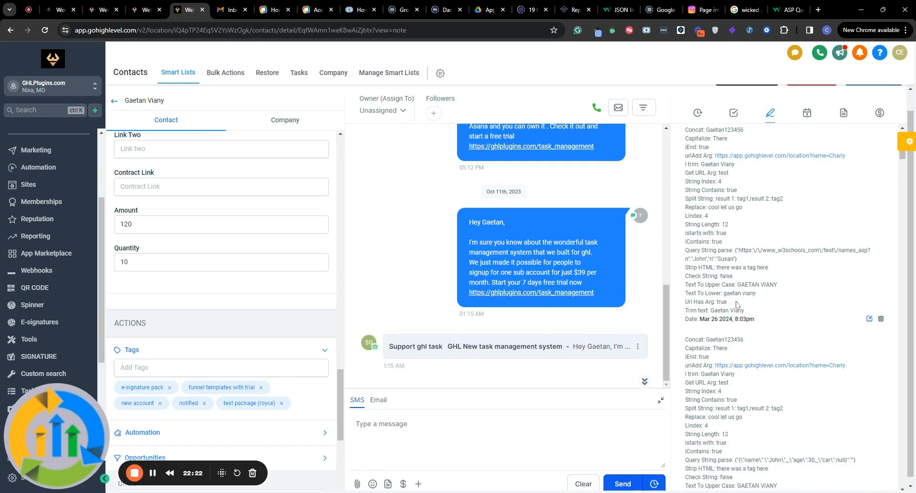
Step: Check the Url Has Arg result in the contact's latest note, look back at the workflow's querystring_parse action, and return to the contact record
{"action": "left_click_drag", "start_coordinate": [727, 301], "coordinate": [715, 302]}
{"action": "left_click", "coordinate": [751, 311]}
{"action": "scroll", "coordinate": [745, 277], "scroll_direction": "up", "scroll_amount": 2}
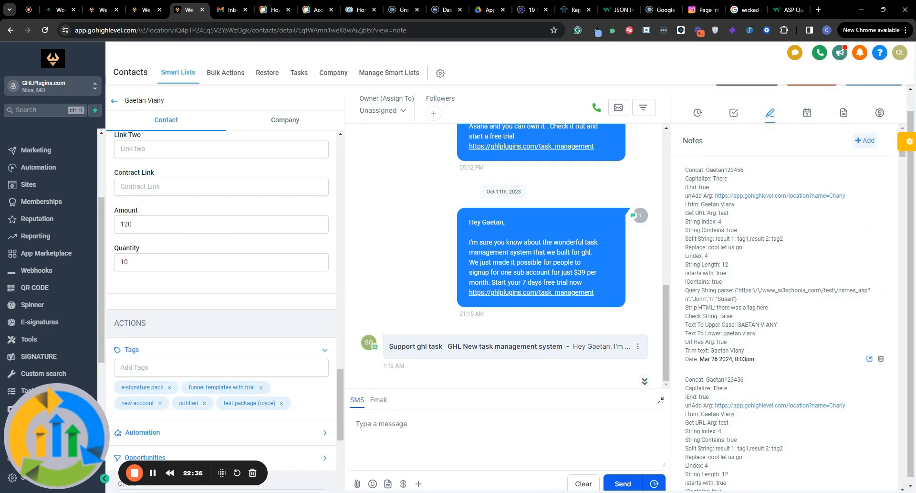
{"action": "left_click", "coordinate": [145, 12]}
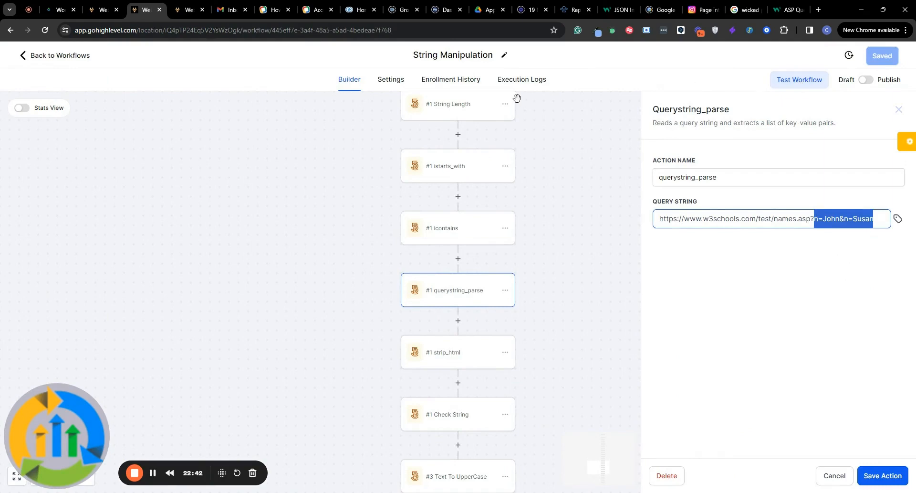
{"action": "left_click", "coordinate": [189, 10]}
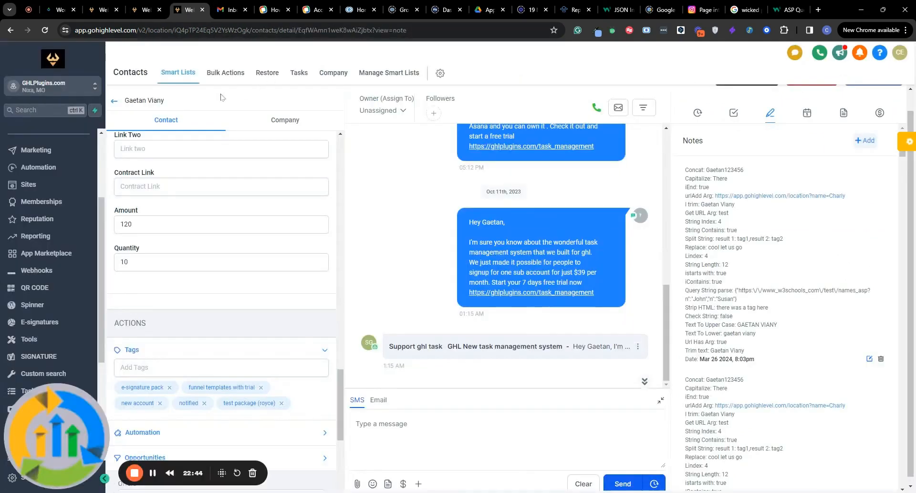